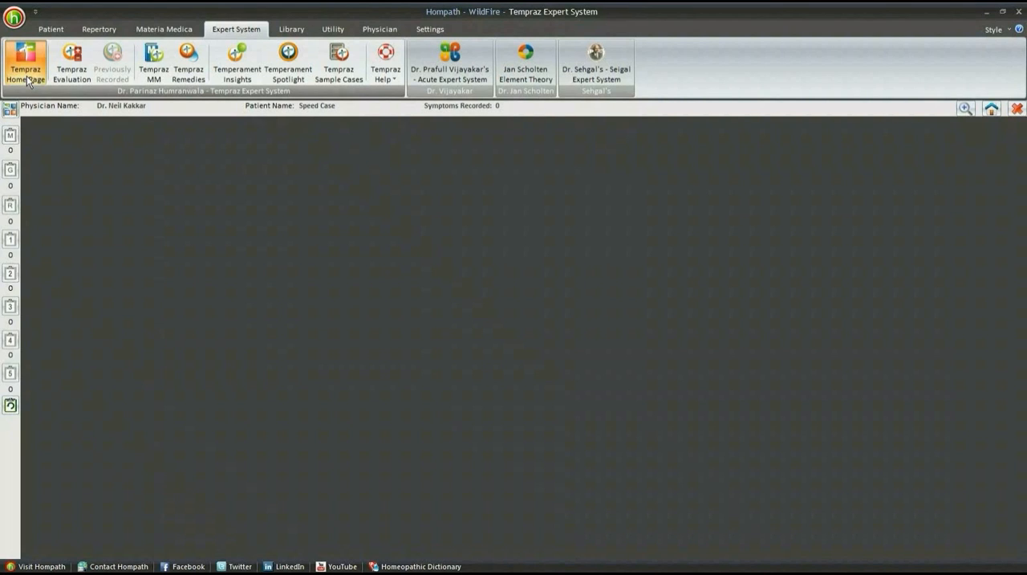
- Open the Tempraz home page and read the introduction to the study of temperaments in Temperament Insight
{"action": "left_click", "coordinate": [27, 76]}
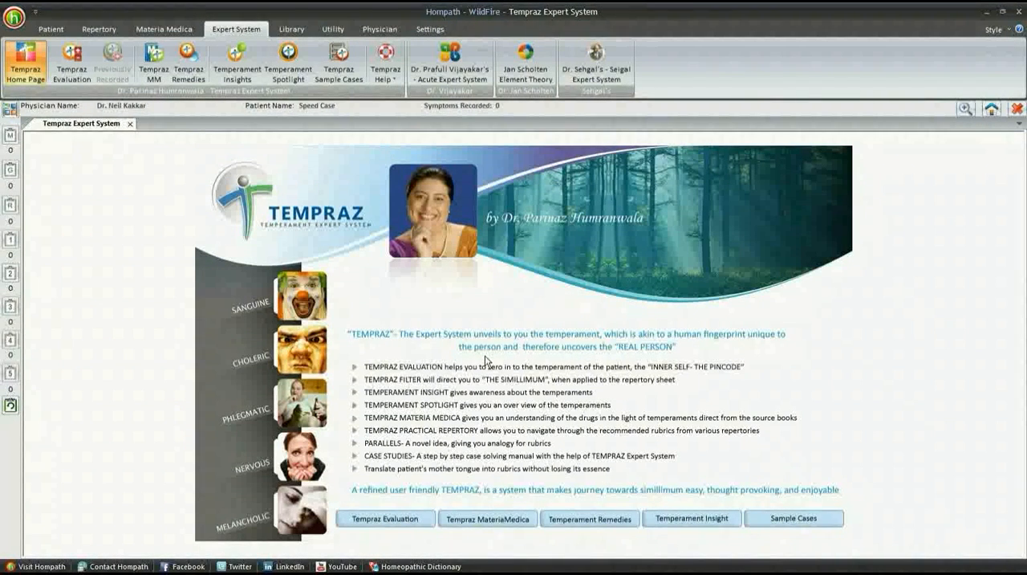
{"action": "left_click", "coordinate": [676, 520]}
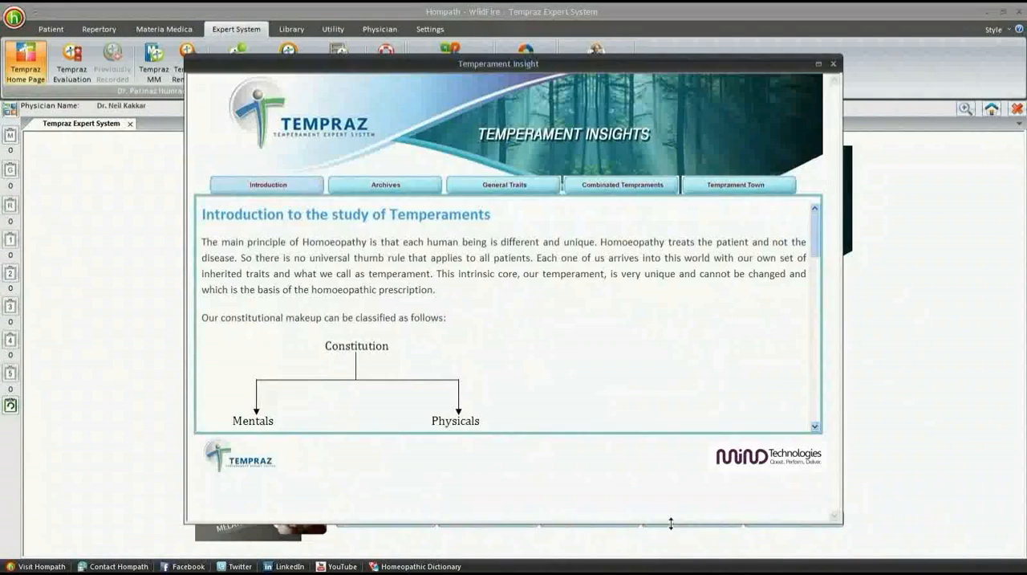
{"action": "scroll", "coordinate": [522, 385], "scroll_direction": "down", "scroll_amount": 8}
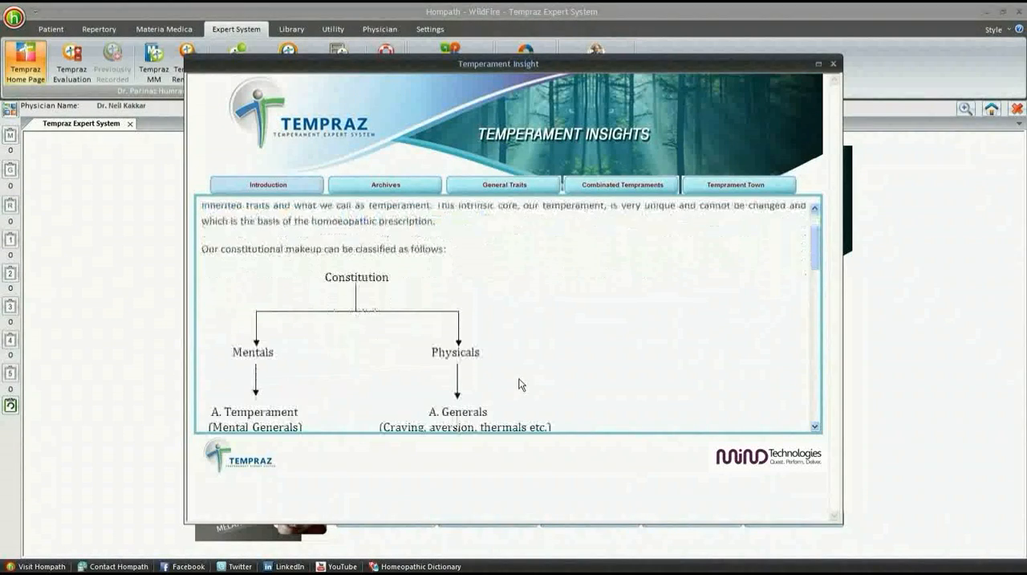
{"action": "scroll", "coordinate": [519, 384], "scroll_direction": "down", "scroll_amount": 4}
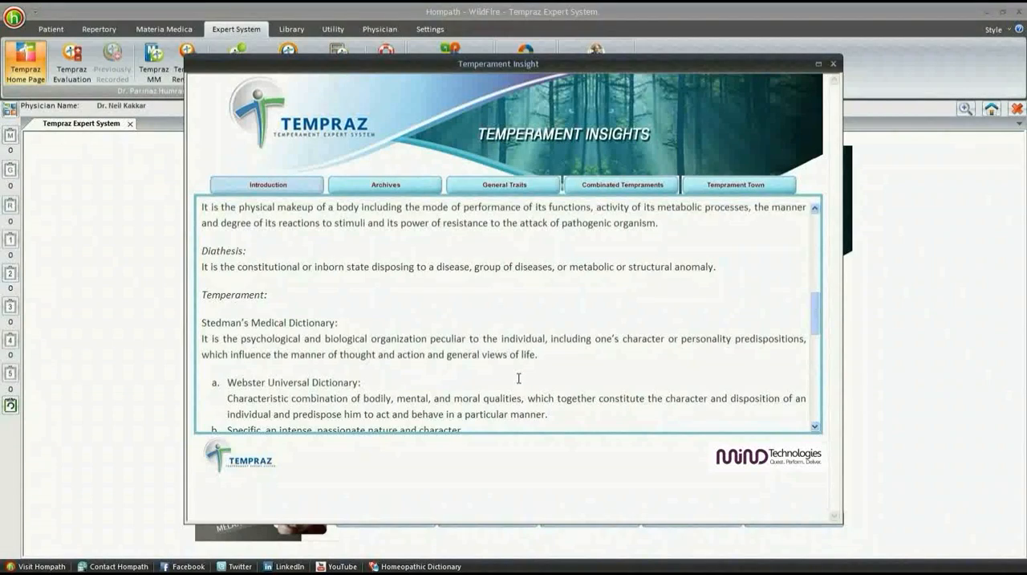
{"action": "scroll", "coordinate": [518, 373], "scroll_direction": "down", "scroll_amount": 4}
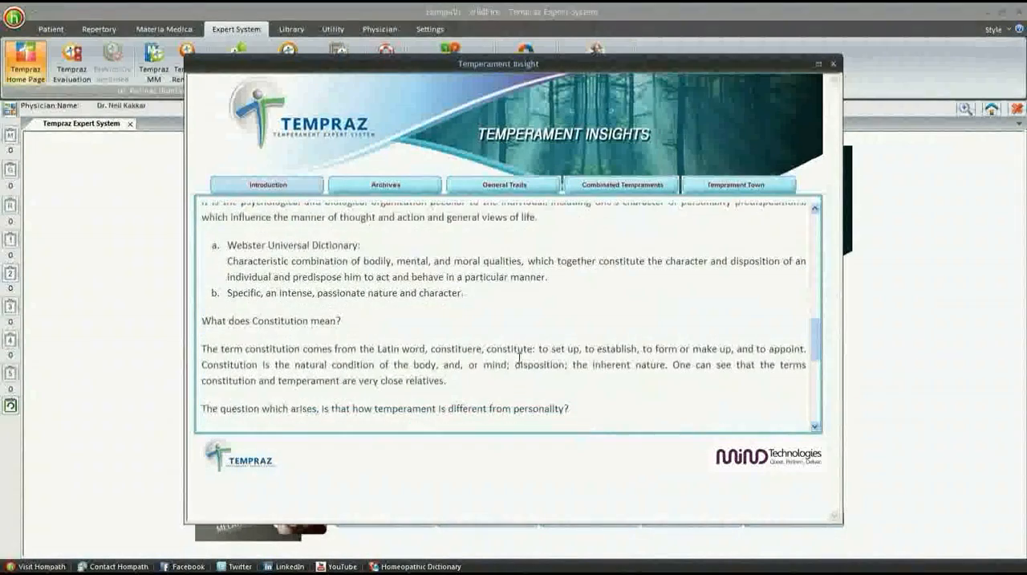
{"action": "scroll", "coordinate": [520, 363], "scroll_direction": "down", "scroll_amount": 3}
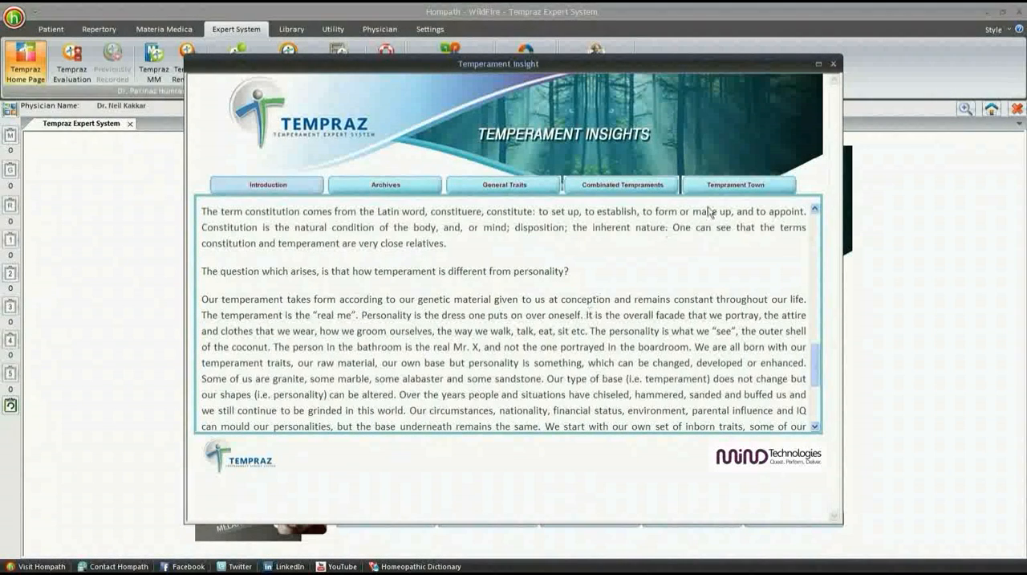
{"action": "left_click", "coordinate": [832, 64]}
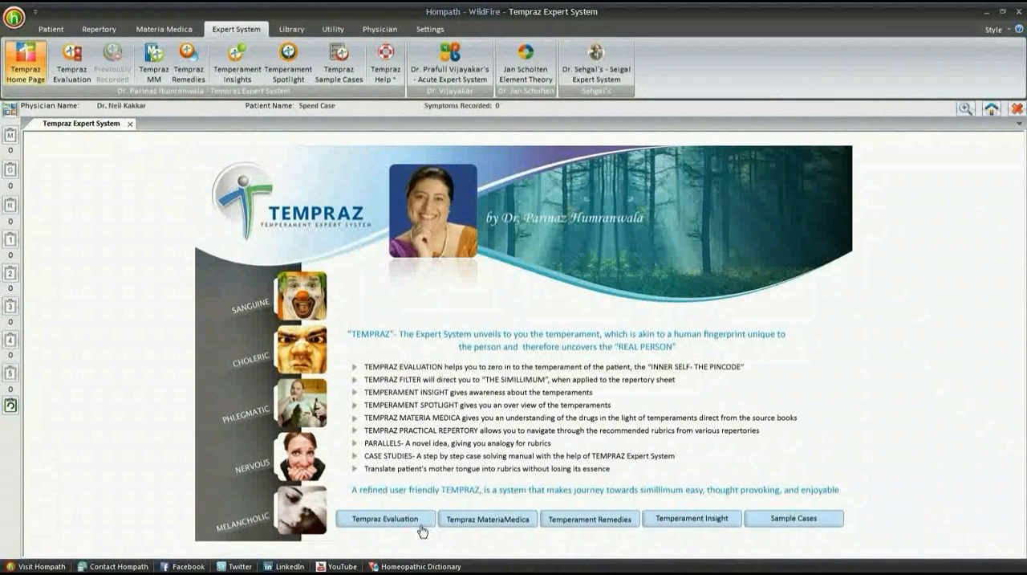
- Open Tempraz Evaluation and show the Main Features words with 'Ambitious' selected
{"action": "left_click", "coordinate": [421, 526]}
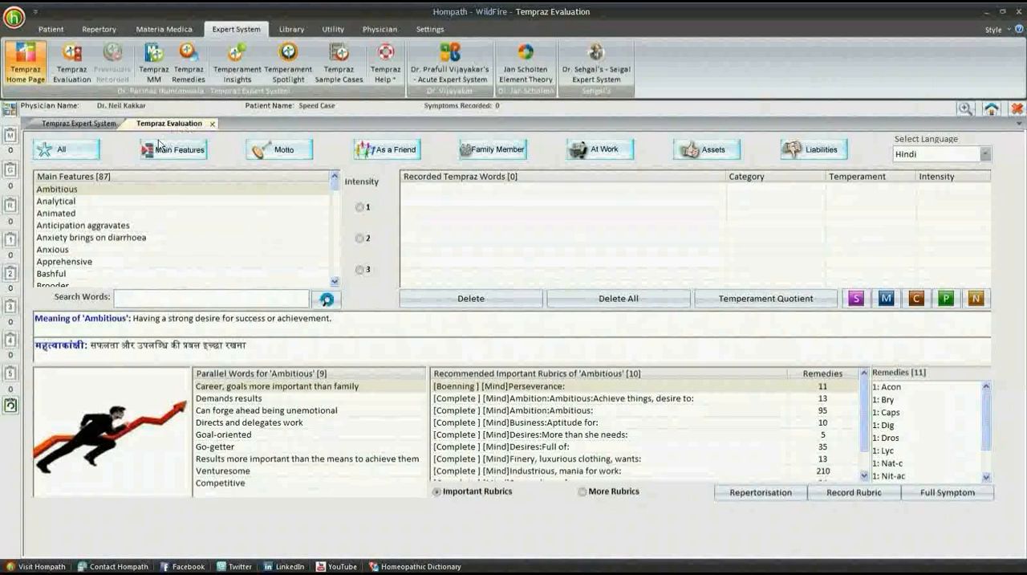
{"action": "left_click", "coordinate": [138, 193]}
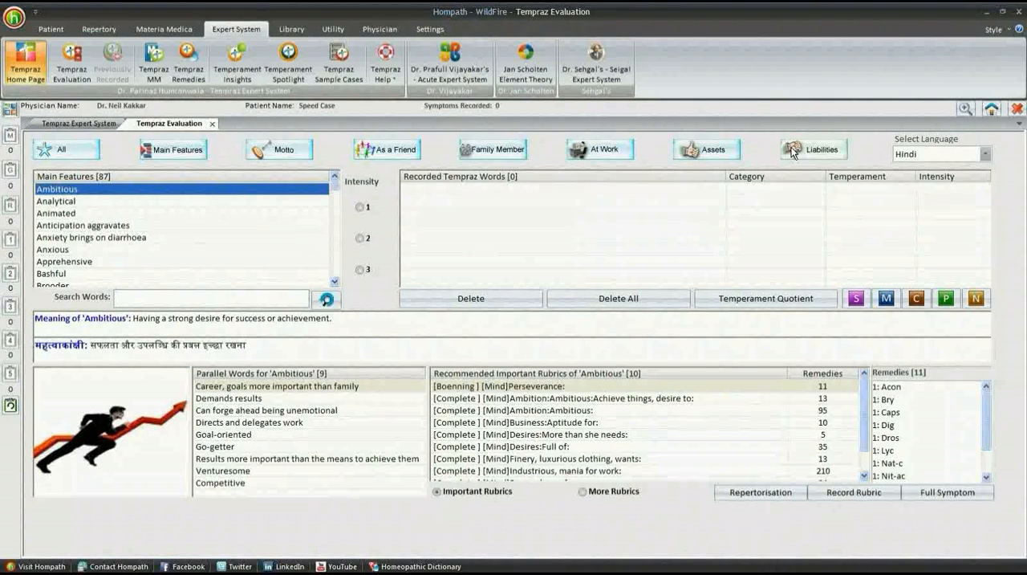
{"action": "left_click", "coordinate": [191, 150]}
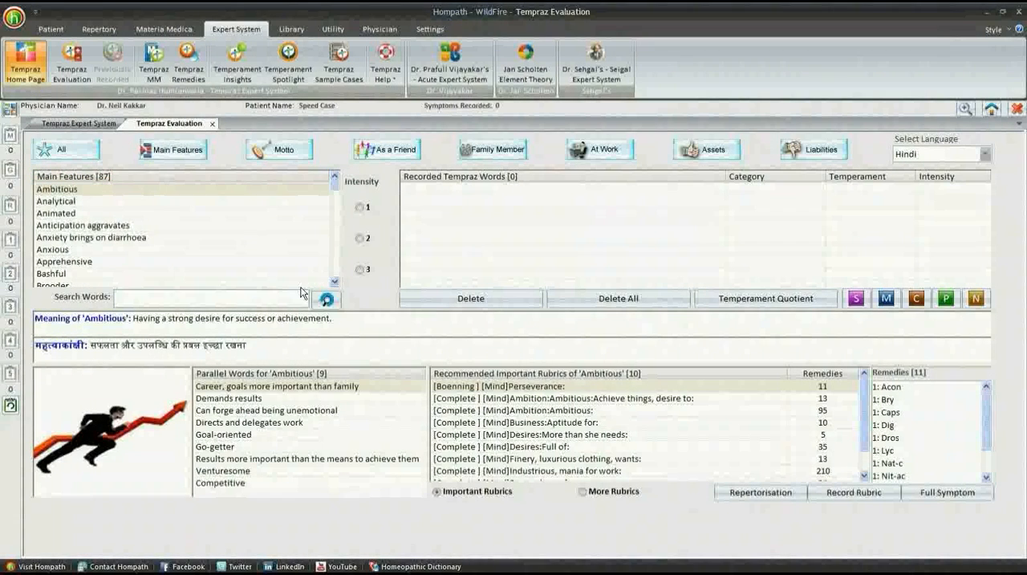
- Browse the Main Features words to the end of the list and view the details of 'Worrier'
{"action": "left_click", "coordinate": [335, 285]}
{"action": "left_click", "coordinate": [334, 284]}
{"action": "left_click", "coordinate": [334, 285]}
{"action": "left_click", "coordinate": [334, 285]}
{"action": "left_click", "coordinate": [335, 285]}
{"action": "left_click", "coordinate": [335, 285]}
{"action": "left_click", "coordinate": [335, 284]}
{"action": "left_click", "coordinate": [335, 285]}
{"action": "scroll", "coordinate": [335, 286], "scroll_direction": "down", "scroll_amount": 10}
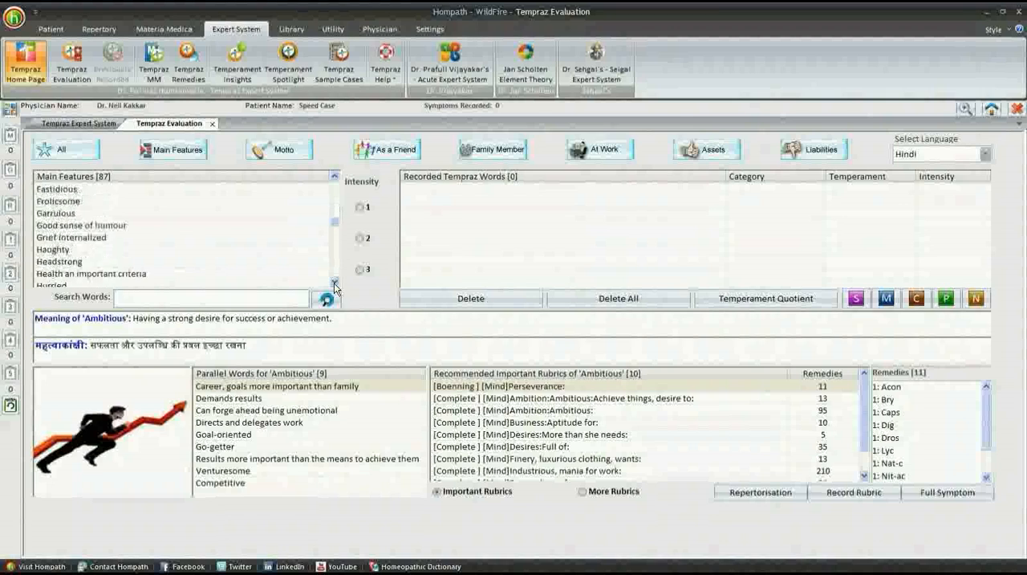
{"action": "scroll", "coordinate": [335, 286], "scroll_direction": "down", "scroll_amount": 10}
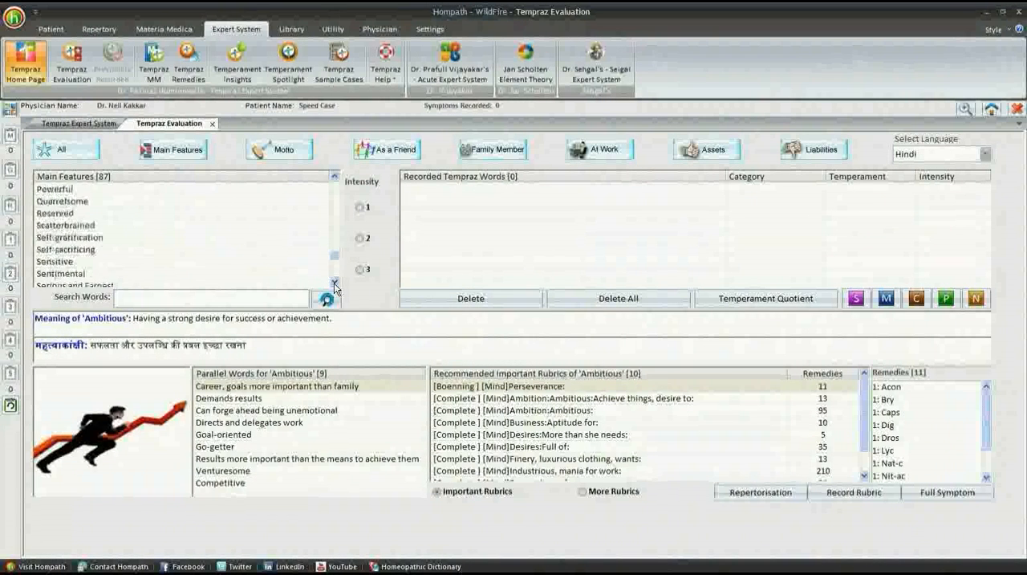
{"action": "scroll", "coordinate": [334, 287], "scroll_direction": "down", "scroll_amount": 3}
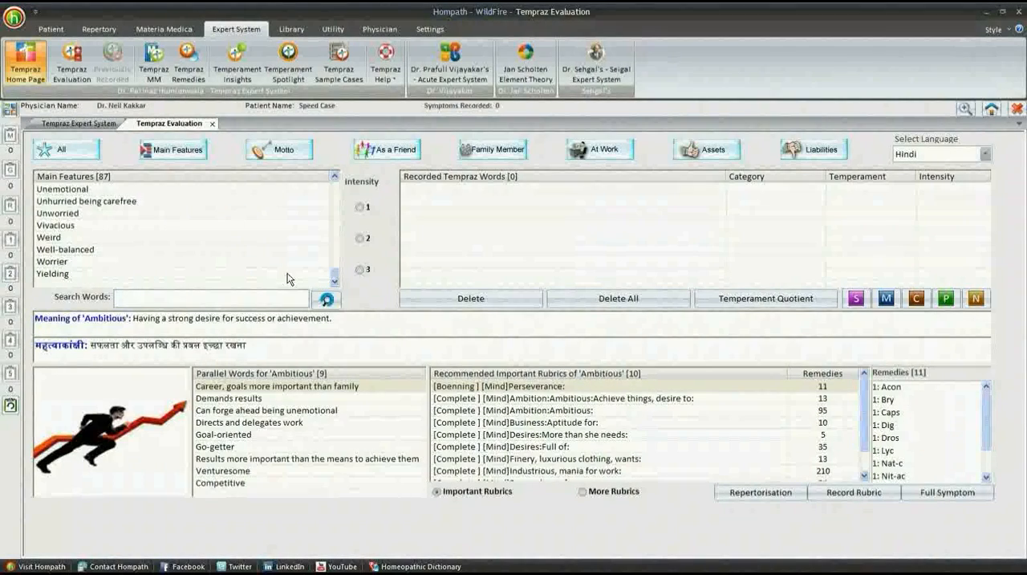
{"action": "left_click", "coordinate": [256, 264]}
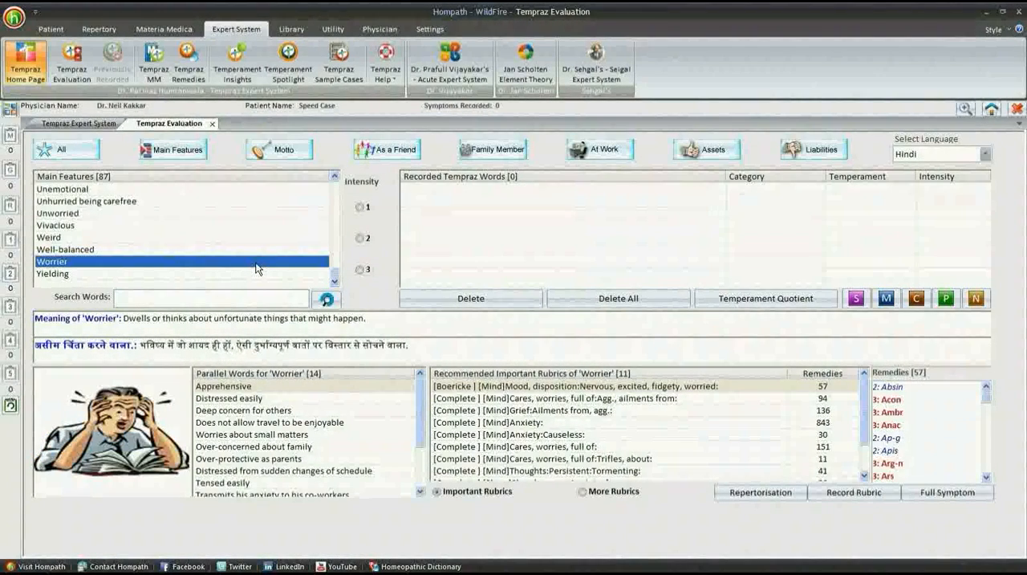
- Look back through the middle of the Main Features list for other temperament words
{"action": "scroll", "coordinate": [223, 232], "scroll_direction": "up", "scroll_amount": 5}
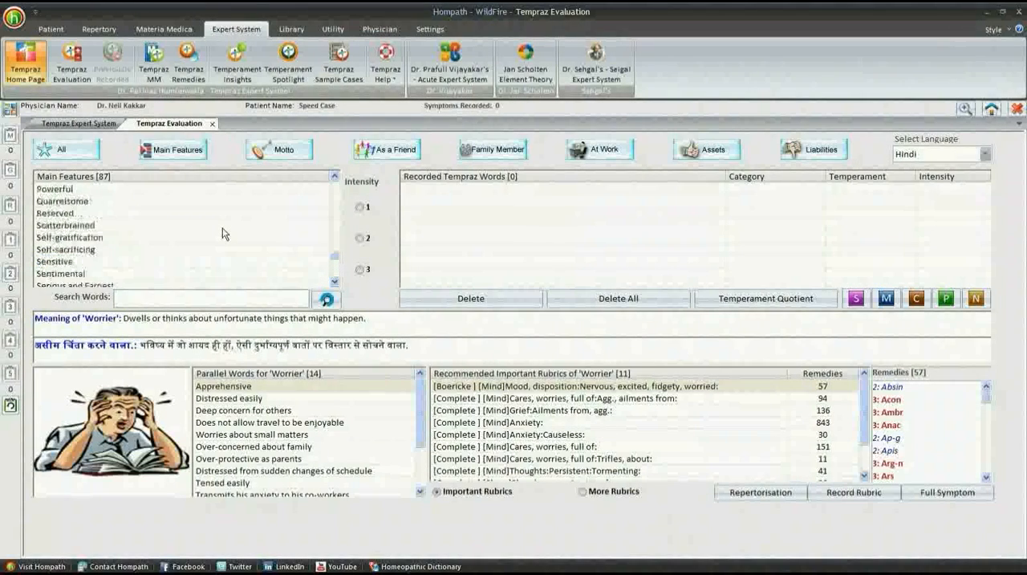
{"action": "scroll", "coordinate": [223, 233], "scroll_direction": "up", "scroll_amount": 10}
{"action": "scroll", "coordinate": [223, 233], "scroll_direction": "down", "scroll_amount": 8}
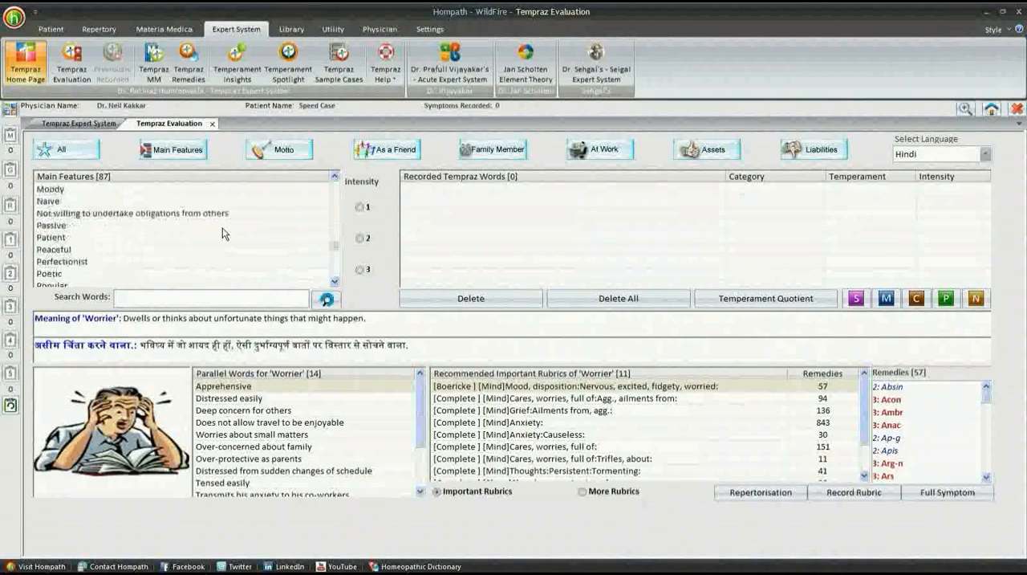
{"action": "scroll", "coordinate": [223, 232], "scroll_direction": "up", "scroll_amount": 8}
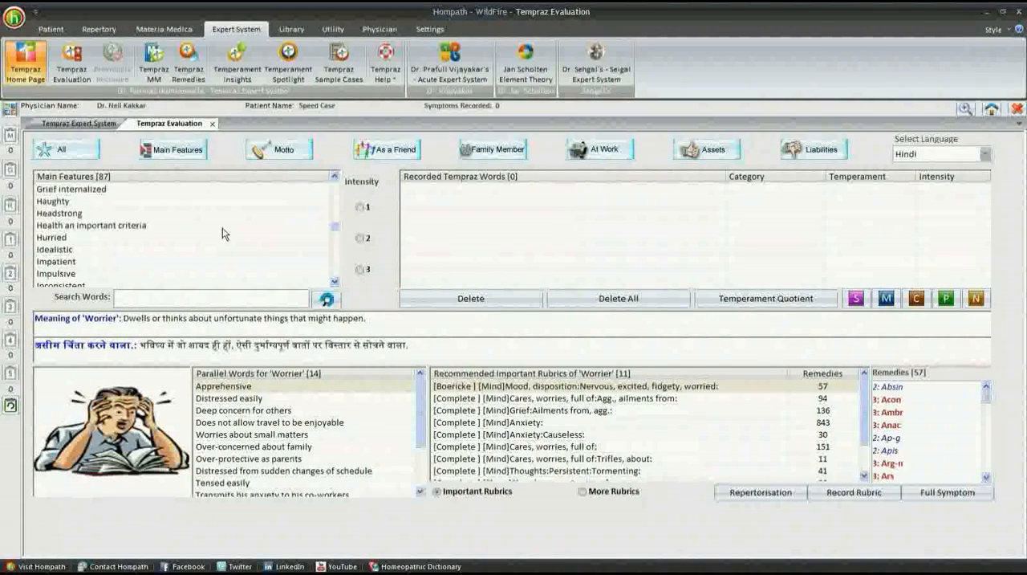
{"action": "scroll", "coordinate": [223, 233], "scroll_direction": "up", "scroll_amount": 6}
{"action": "scroll", "coordinate": [223, 233], "scroll_direction": "down", "scroll_amount": 5}
{"action": "scroll", "coordinate": [223, 232], "scroll_direction": "up", "scroll_amount": 2}
{"action": "scroll", "coordinate": [223, 233], "scroll_direction": "down", "scroll_amount": 6}
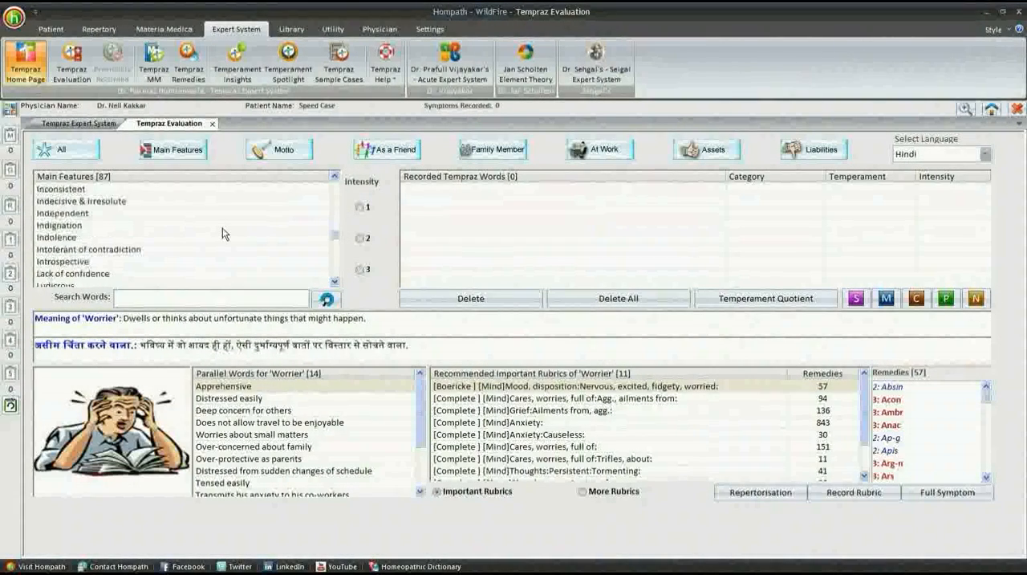
{"action": "scroll", "coordinate": [225, 233], "scroll_direction": "up", "scroll_amount": 6}
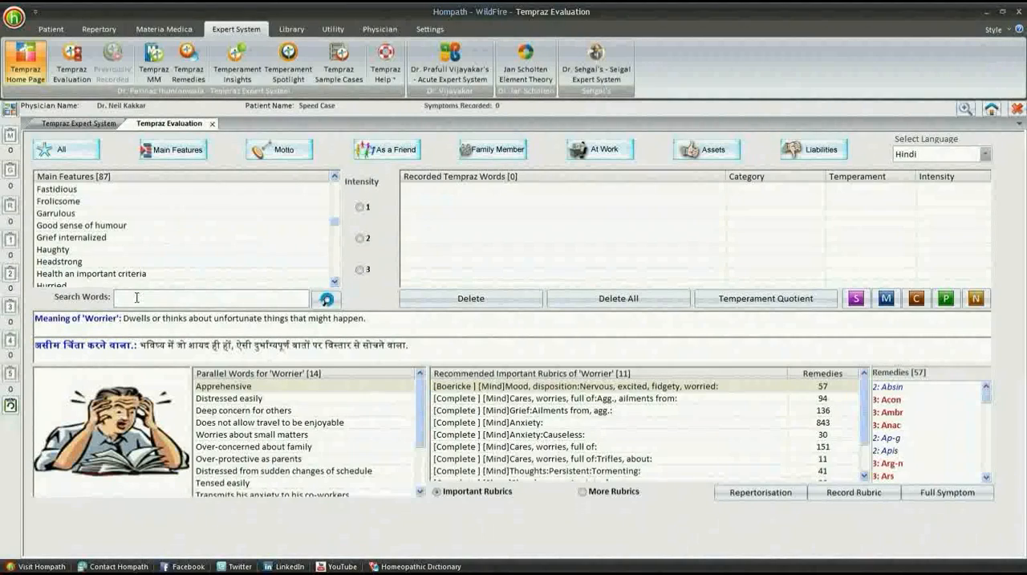
- Search the Main Features words for 'casual' and select 'Casual attitude'
{"action": "type", "text": "casual"}
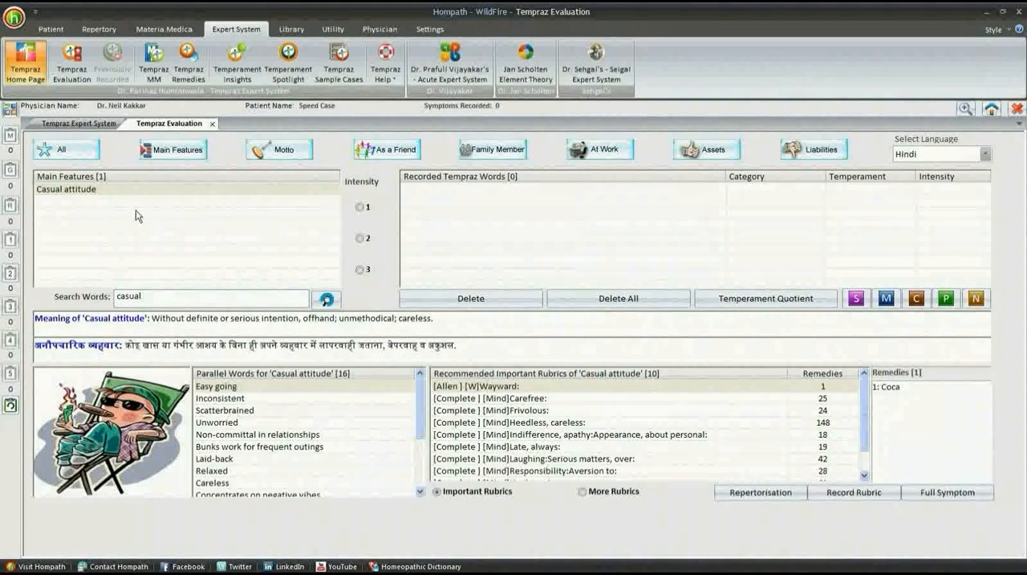
{"action": "left_click", "coordinate": [135, 193]}
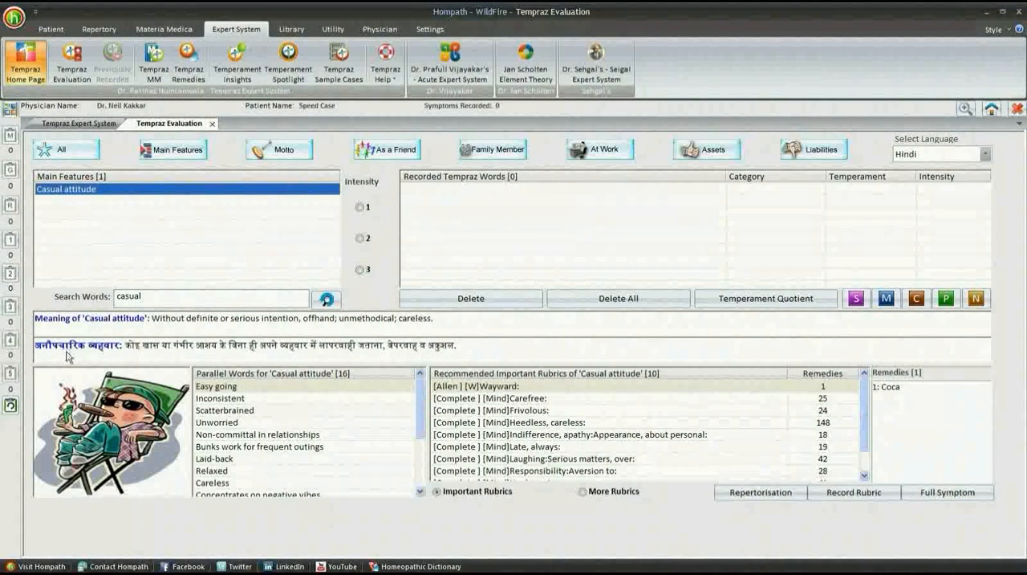
- Switch the translation language of the word's meaning to Gujarati, then back to Hindi
{"action": "left_click", "coordinate": [985, 154]}
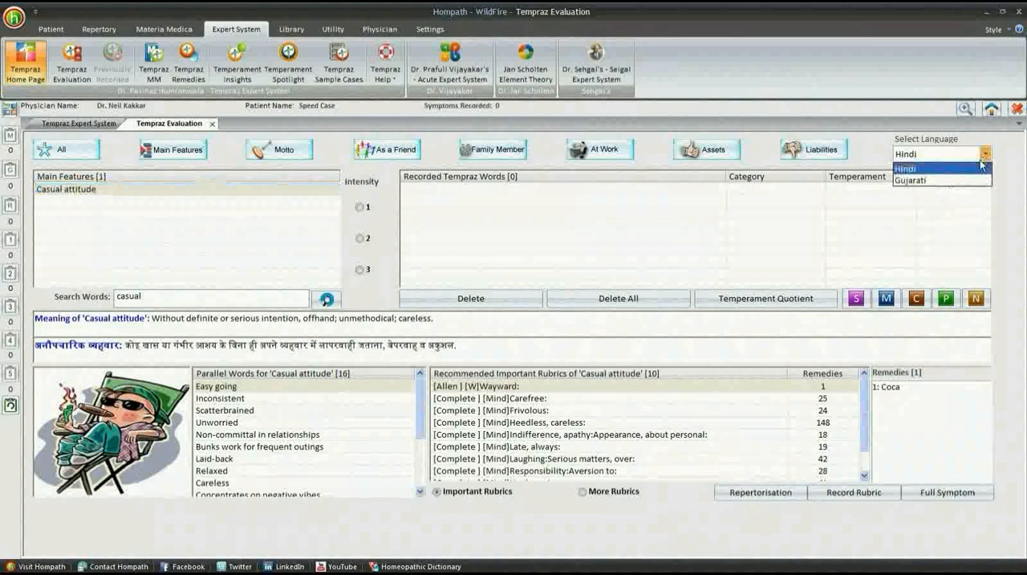
{"action": "left_click", "coordinate": [969, 179]}
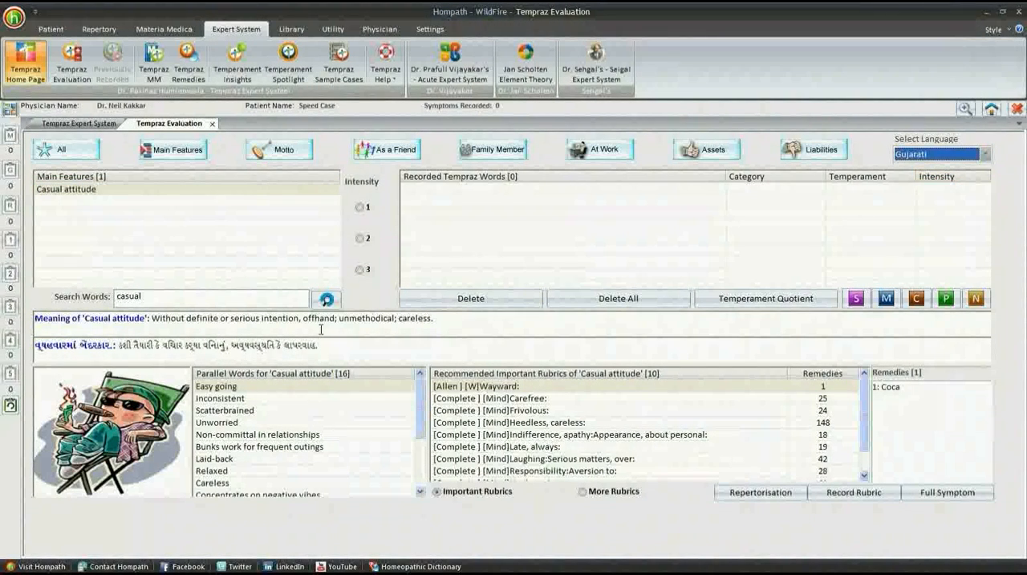
{"action": "left_click", "coordinate": [903, 157]}
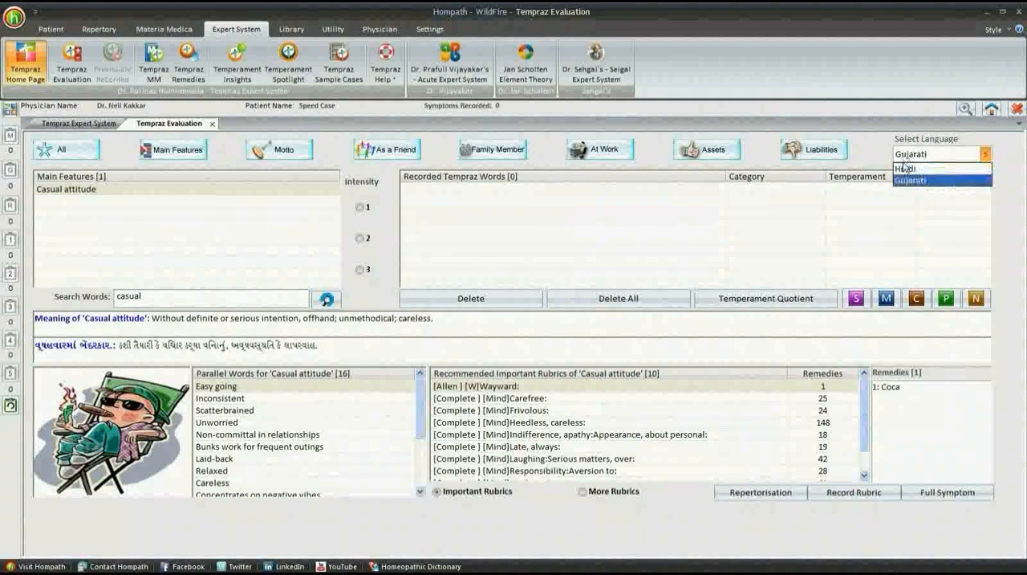
{"action": "left_click", "coordinate": [903, 169]}
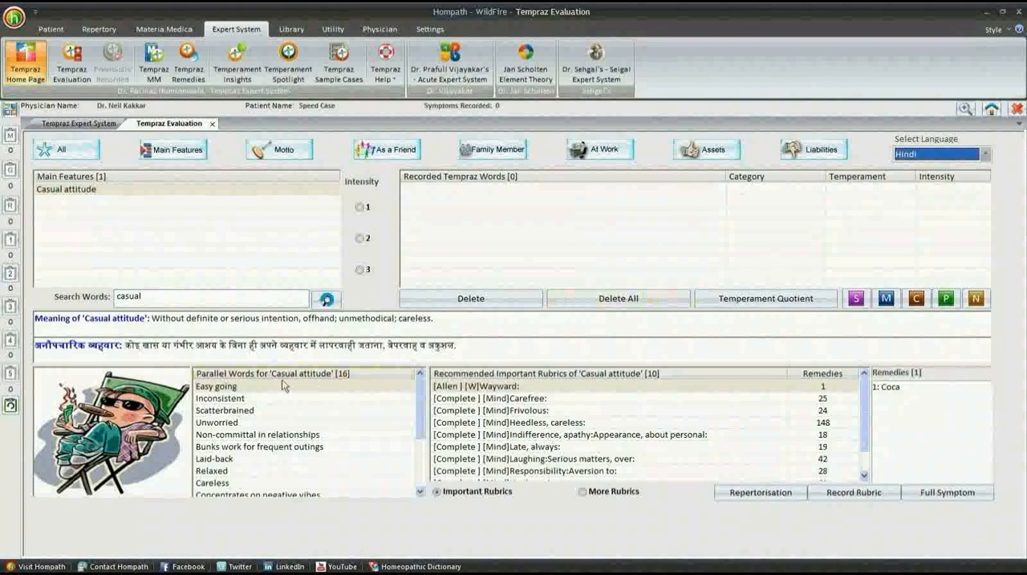
- Review the parallel words for 'Casual attitude' down to the end of the list
{"action": "left_click", "coordinate": [420, 492]}
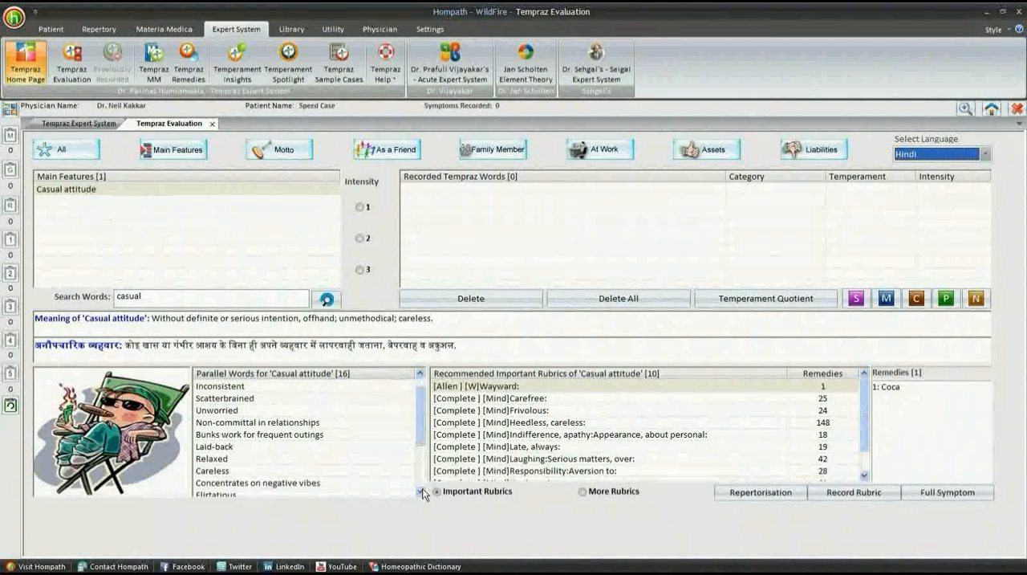
{"action": "left_click", "coordinate": [420, 492]}
{"action": "left_click", "coordinate": [420, 491]}
{"action": "left_click", "coordinate": [421, 492]}
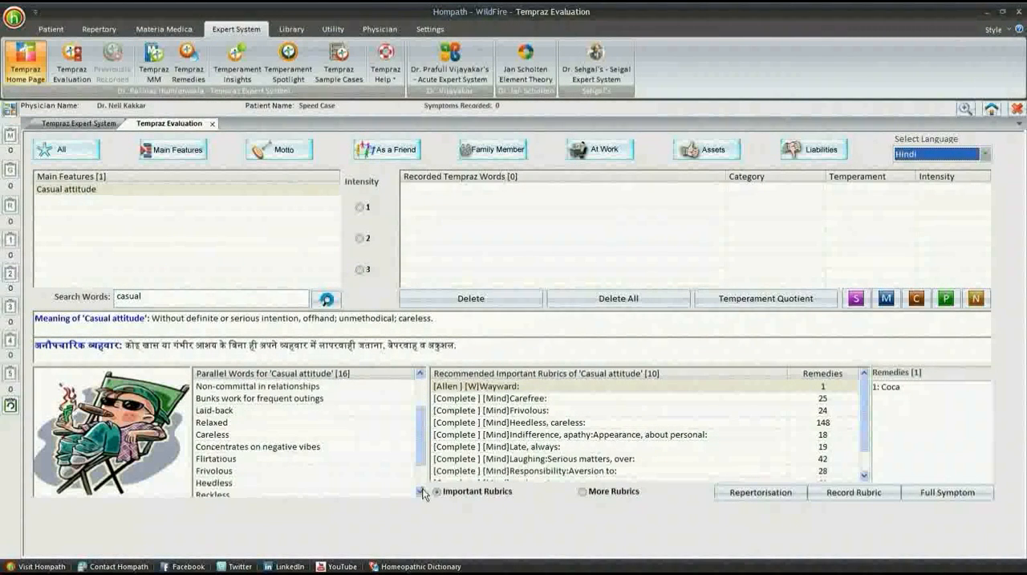
{"action": "left_click", "coordinate": [421, 492]}
{"action": "left_click", "coordinate": [421, 492]}
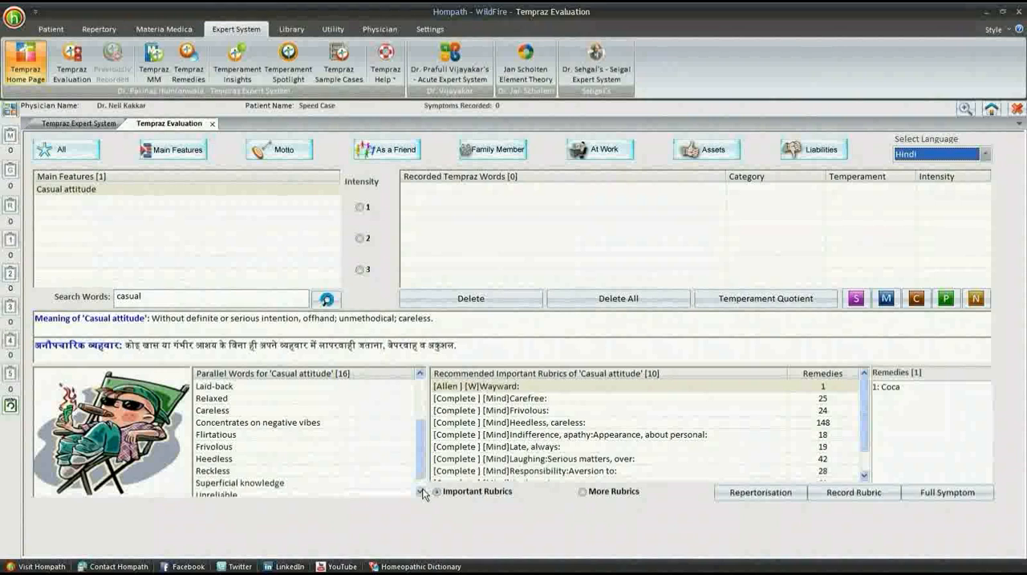
{"action": "left_click", "coordinate": [421, 492]}
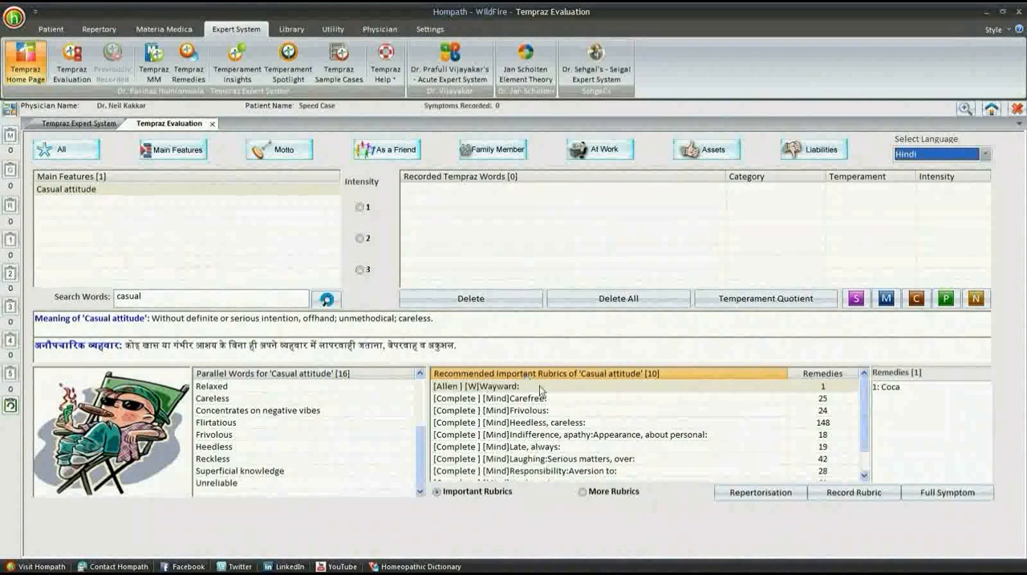
- Record the recommended rubric '[Complete] [Mind]Heedless, careless' for 'Casual attitude'
{"action": "left_click", "coordinate": [864, 474]}
{"action": "left_click", "coordinate": [865, 474]}
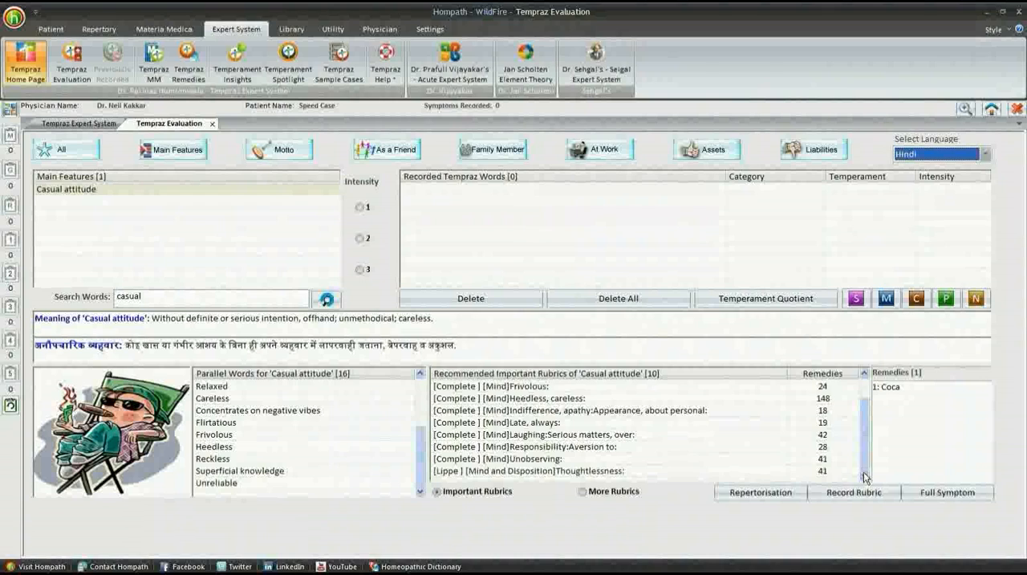
{"action": "left_click", "coordinate": [813, 399]}
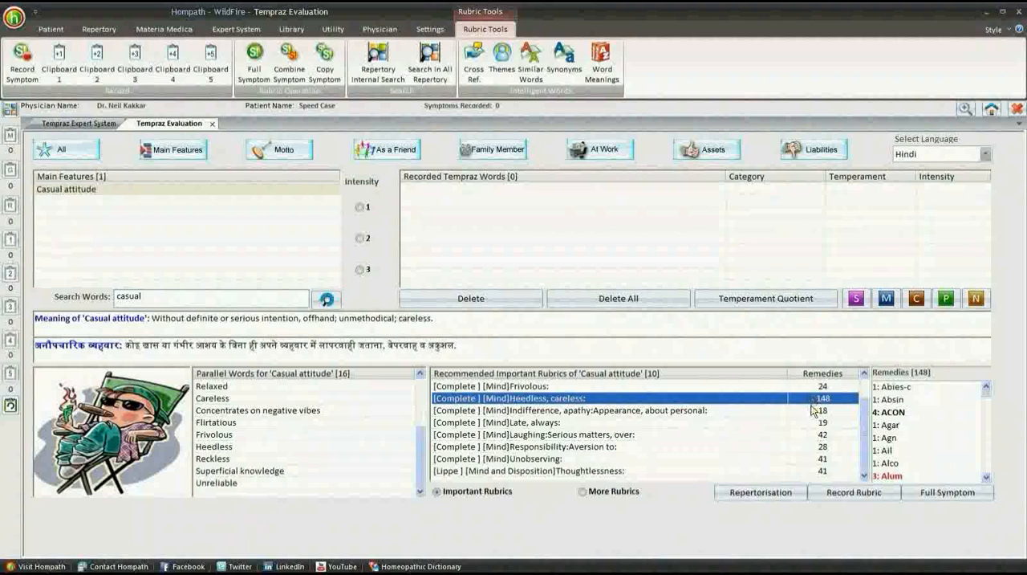
{"action": "left_click", "coordinate": [829, 493]}
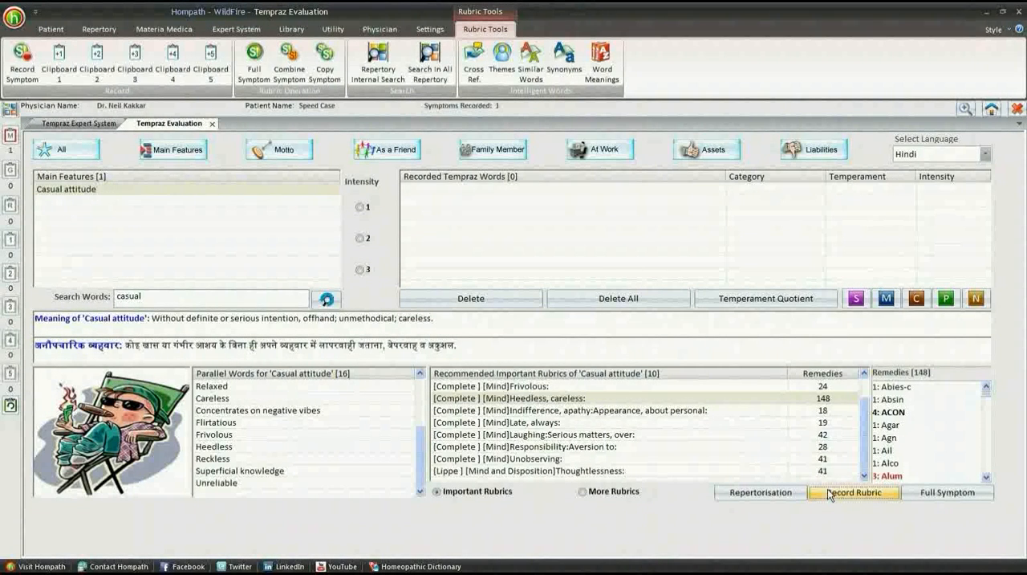
- Record the main feature 'Casual attitude' as a Tempraz word with intensity 3
{"action": "left_click", "coordinate": [318, 191]}
{"action": "left_click", "coordinate": [361, 270]}
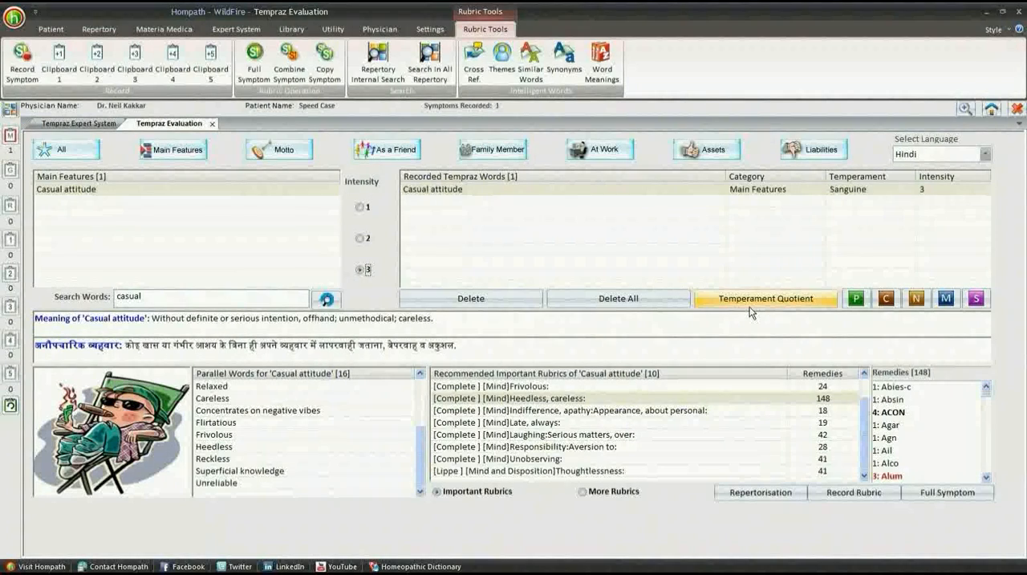
- Record the motto 'Let us do it the fun way' as a Tempraz word with intensity 2
{"action": "left_click", "coordinate": [305, 155]}
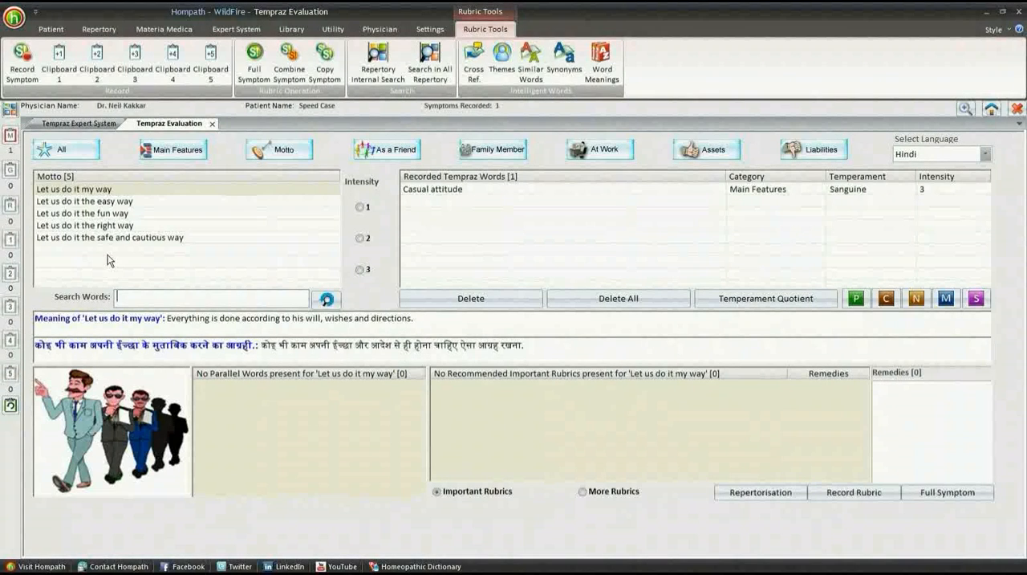
{"action": "left_click", "coordinate": [116, 213]}
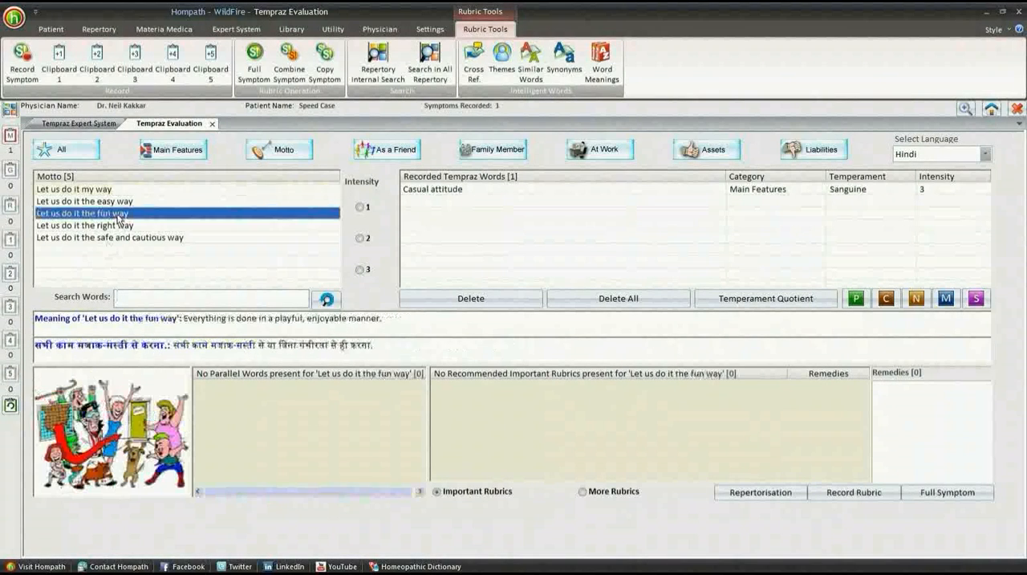
{"action": "left_click", "coordinate": [359, 239]}
- Find 'Bubbly' among the As a Friend words and record it with intensity 2
{"action": "left_click", "coordinate": [364, 153]}
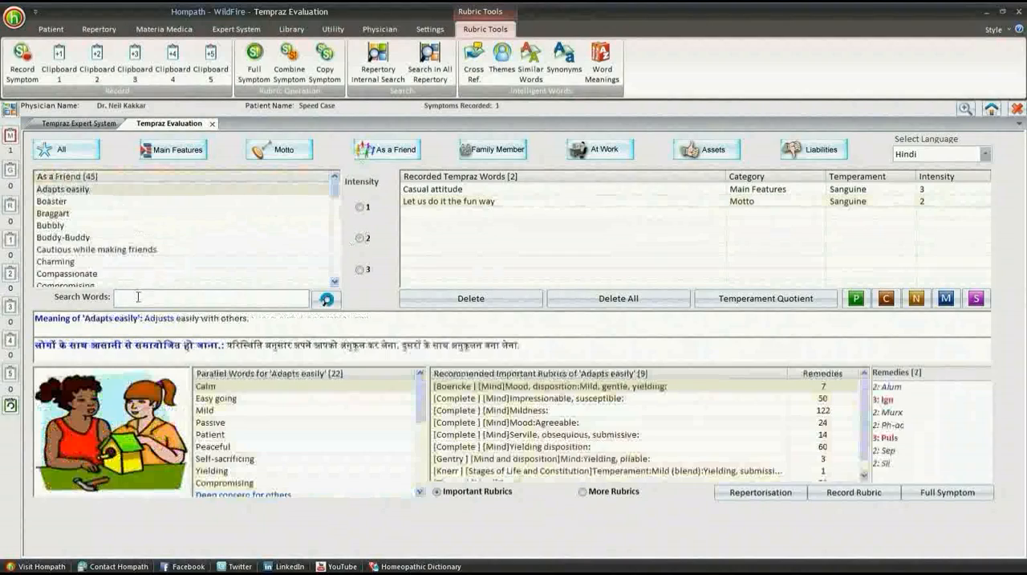
{"action": "left_click", "coordinate": [138, 296]}
{"action": "type", "text": "bubb"}
{"action": "left_click", "coordinate": [155, 193]}
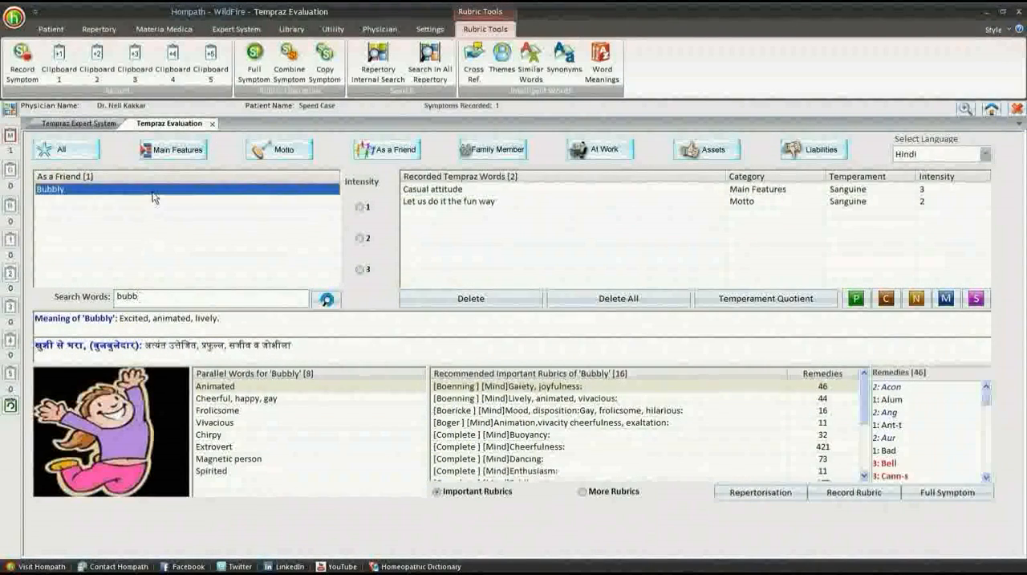
{"action": "left_click", "coordinate": [360, 239]}
- Find 'Demanding' among the Family Members words and record it with intensity 1
{"action": "left_click_drag", "start_coordinate": [150, 295], "coordinate": [96, 301]}
{"action": "type", "text": "demand"}
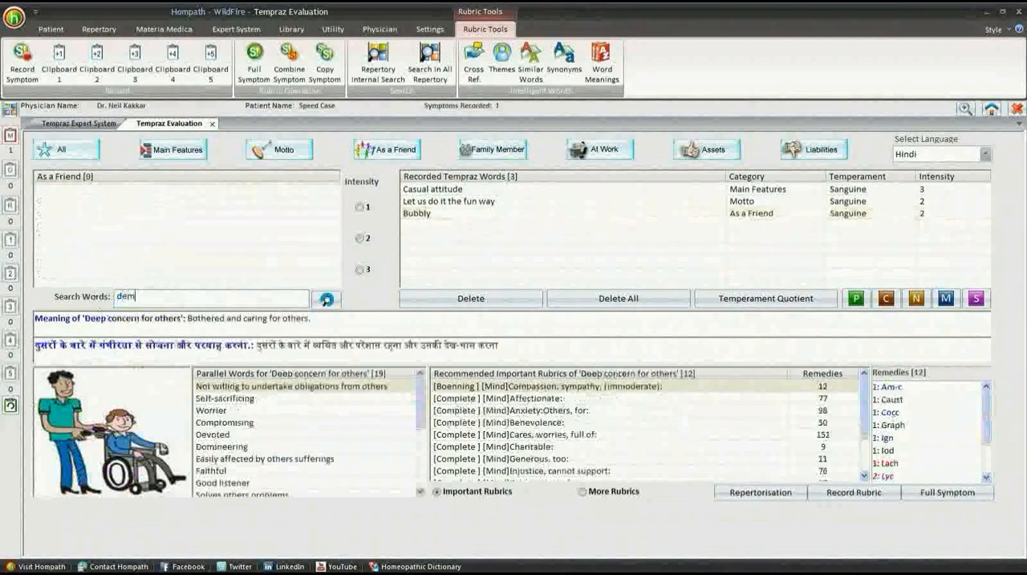
{"action": "left_click", "coordinate": [210, 190]}
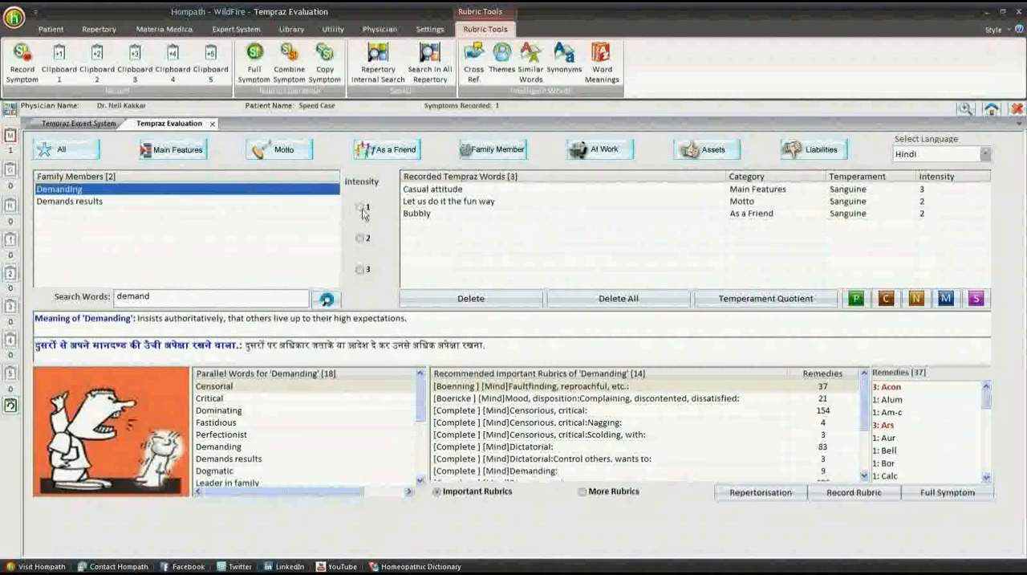
{"action": "left_click", "coordinate": [359, 206]}
- Find 'Born leader' among the At Work words and record it with intensity 2
{"action": "left_click", "coordinate": [600, 149]}
{"action": "left_click_drag", "start_coordinate": [159, 296], "coordinate": [84, 297]}
{"action": "type", "text": "born"}
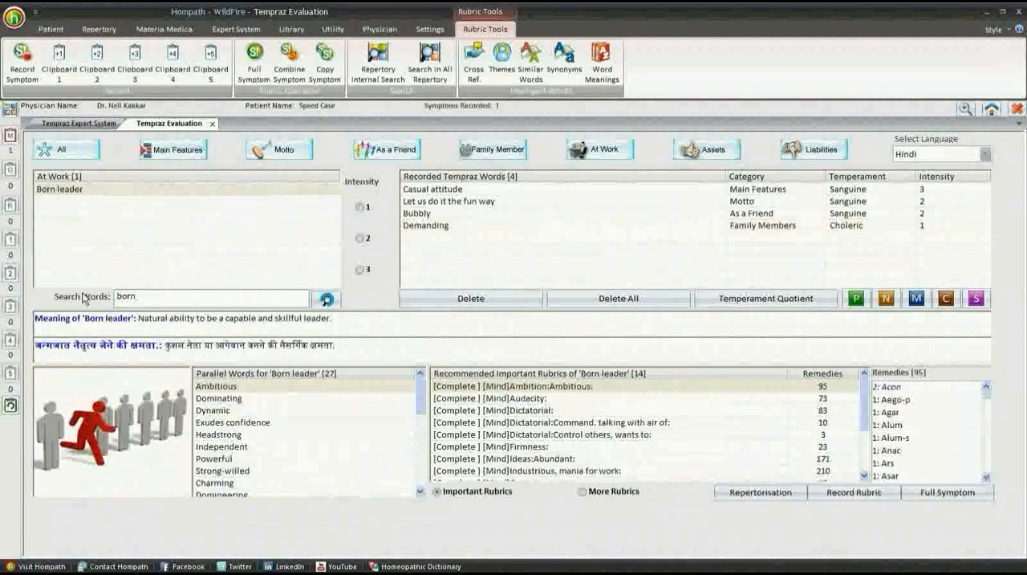
{"action": "left_click", "coordinate": [95, 190]}
{"action": "left_click", "coordinate": [359, 239]}
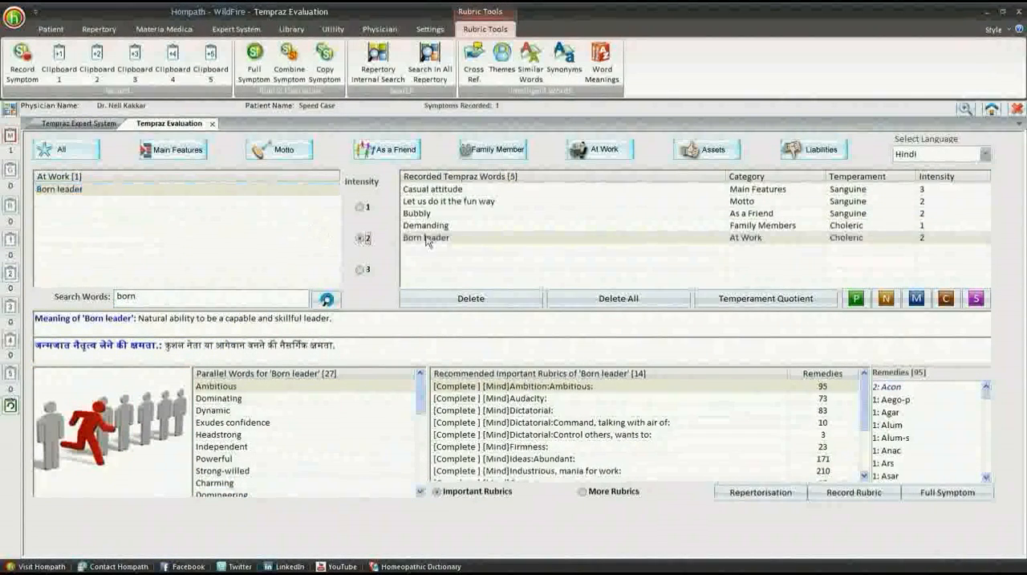
- Find 'Chirpy' among the Assets words and record it with intensity 2
{"action": "left_click", "coordinate": [706, 149]}
{"action": "left_click_drag", "start_coordinate": [216, 297], "coordinate": [93, 285]}
{"action": "type", "text": "chir"}
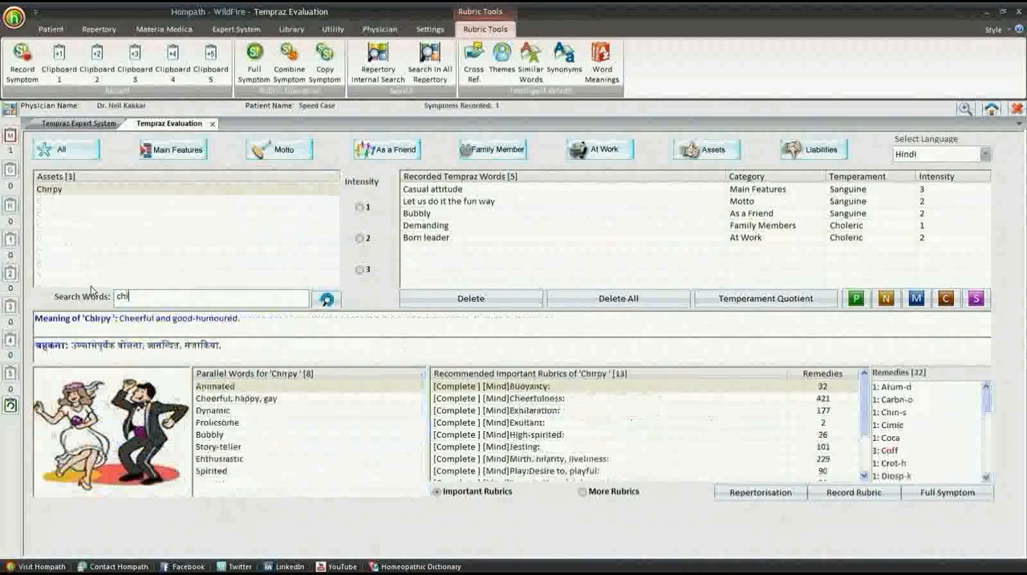
{"action": "left_click", "coordinate": [121, 189]}
{"action": "left_click", "coordinate": [360, 239]}
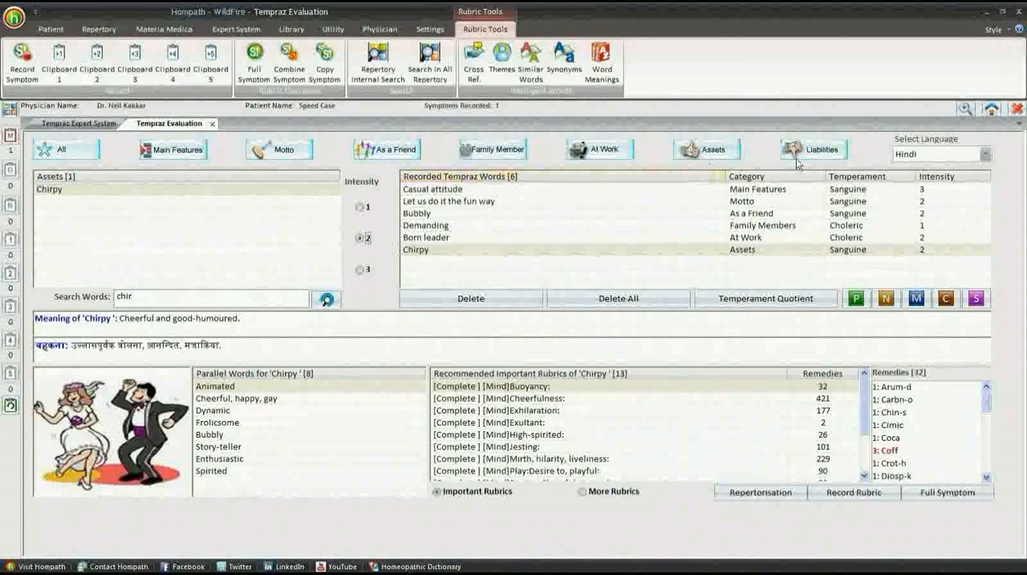
- Find 'Avarice' among the Liabilities words and record it with intensity 3
{"action": "left_click", "coordinate": [814, 149]}
{"action": "left_click_drag", "start_coordinate": [130, 297], "coordinate": [85, 303]}
{"action": "type", "text": "avar"}
{"action": "left_click", "coordinate": [121, 191]}
{"action": "left_click", "coordinate": [360, 269]}
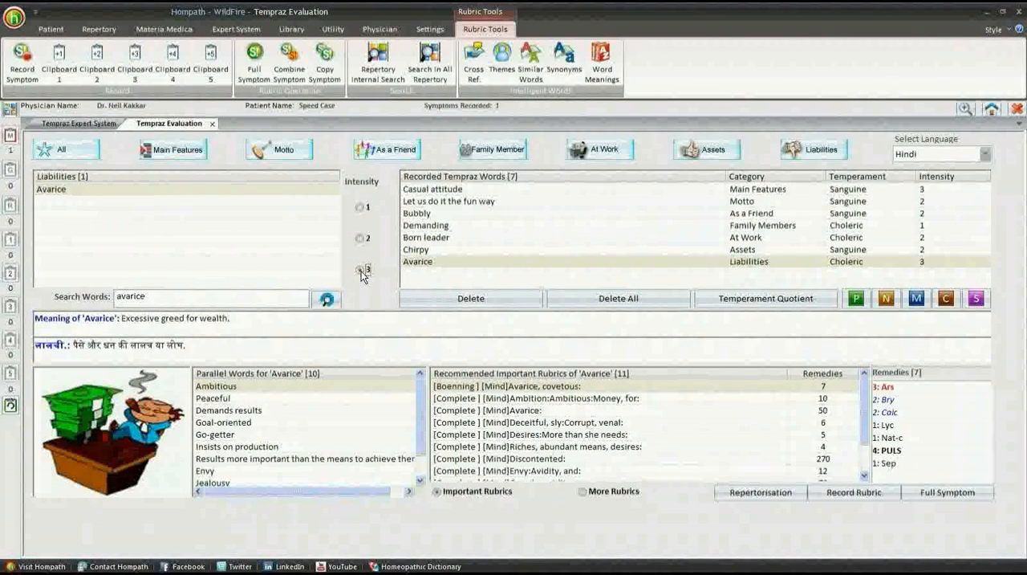
- Record the recommended rubric '[Complete] [Mind]Cheerfulness' for the recorded word 'Bubbly'
{"action": "left_click", "coordinate": [451, 194]}
{"action": "left_click", "coordinate": [443, 214]}
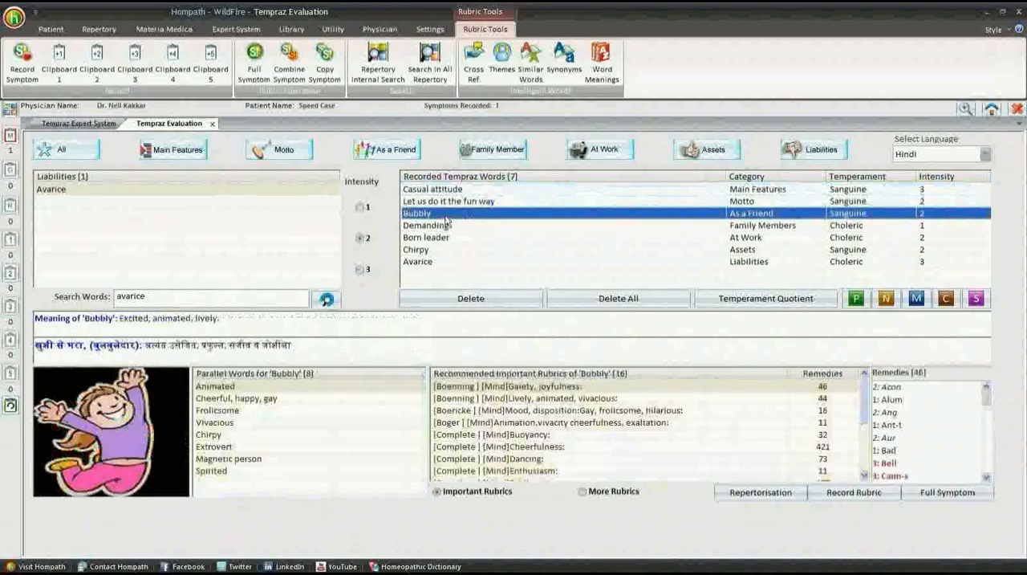
{"action": "left_click", "coordinate": [539, 447]}
{"action": "left_click", "coordinate": [821, 496]}
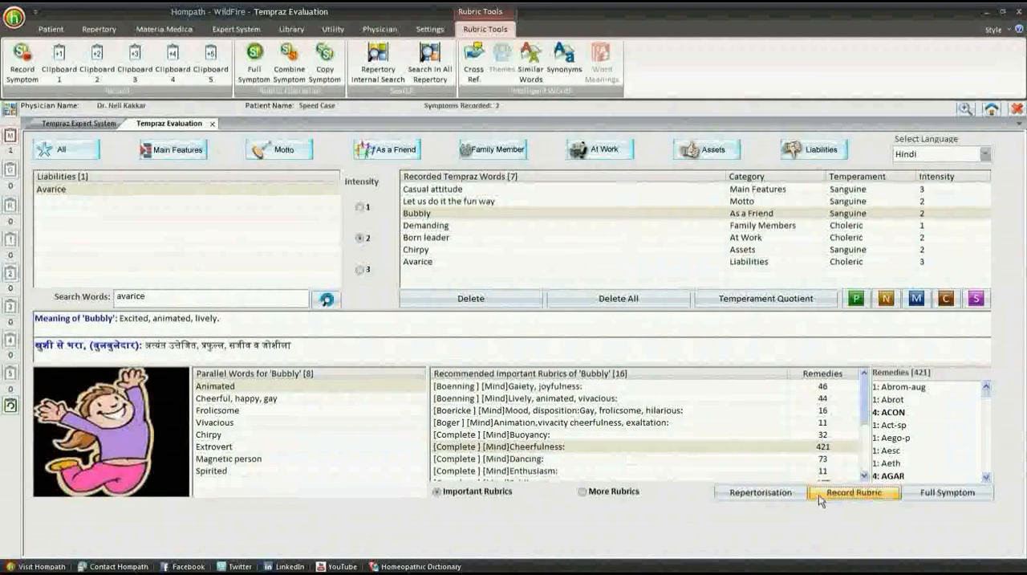
- Record '[Boericke] [Mind]Mood, disposition:Complaining, discontented, dissatisfied' for 'Demanding' and '[Complete] [Mind]Ambition:Ambitious' for 'Born leader'
{"action": "left_click", "coordinate": [522, 227]}
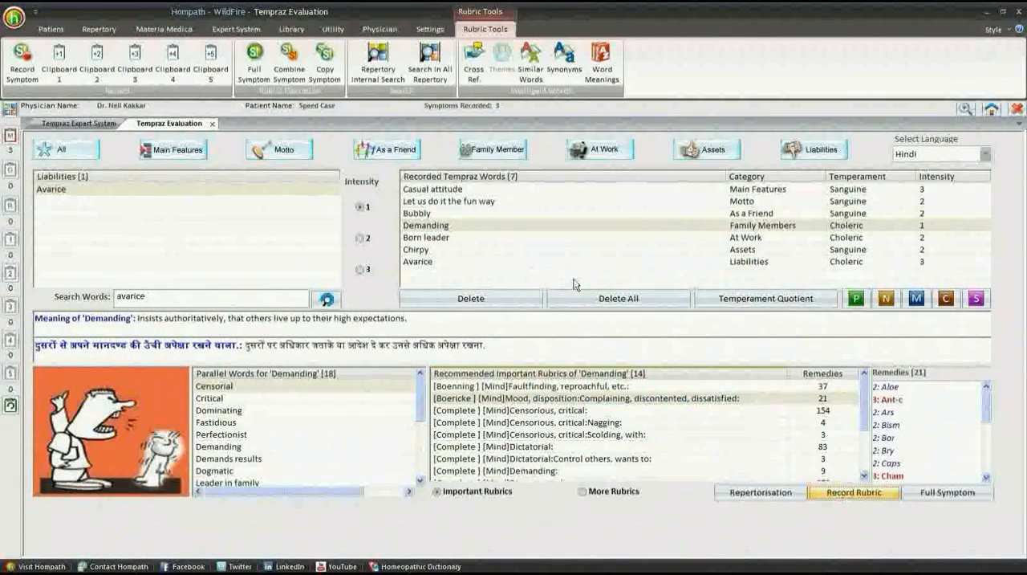
{"action": "left_click", "coordinate": [553, 239]}
{"action": "left_click", "coordinate": [566, 386]}
{"action": "left_click", "coordinate": [853, 492]}
- Record the recommended rubric '[Complete] [Mind]Jesting' for the recorded word 'Chirpy'
{"action": "left_click", "coordinate": [523, 250]}
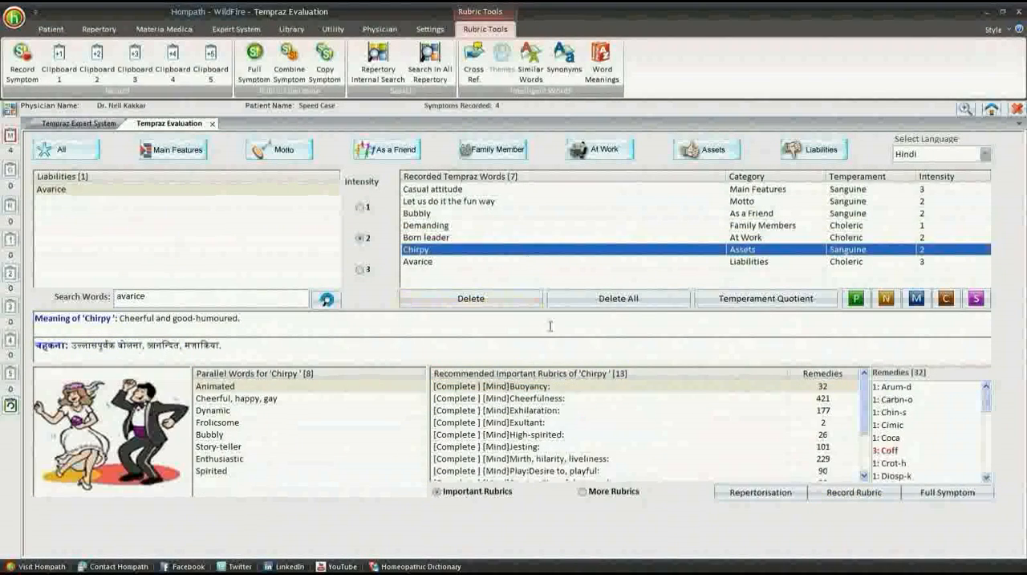
{"action": "left_click", "coordinate": [553, 446]}
{"action": "left_click", "coordinate": [853, 492]}
- Record the recommended rubric '[Complete] [Mind]Avarice' for the recorded word 'Avarice'
{"action": "left_click", "coordinate": [522, 261]}
{"action": "left_click", "coordinate": [544, 386]}
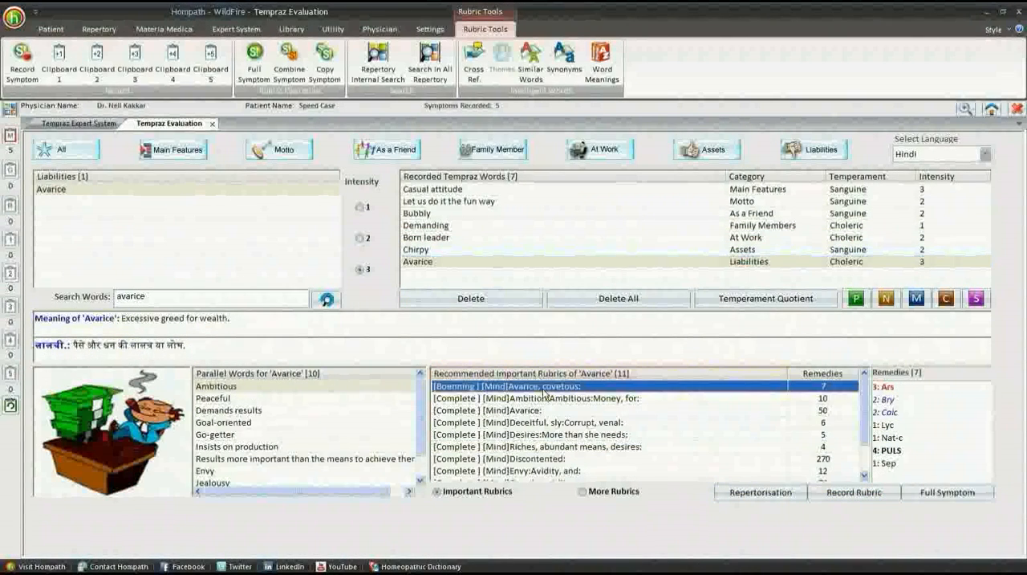
{"action": "left_click", "coordinate": [544, 410]}
{"action": "left_click", "coordinate": [853, 491]}
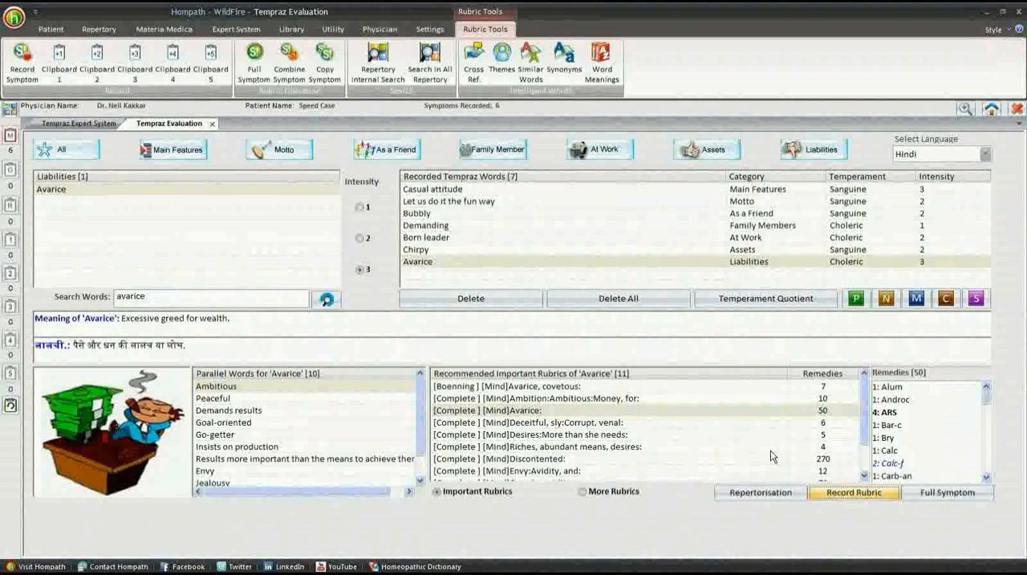
- Review the Temperament Quotient calculated from the recorded Tempraz words and close it
{"action": "left_click", "coordinate": [702, 302]}
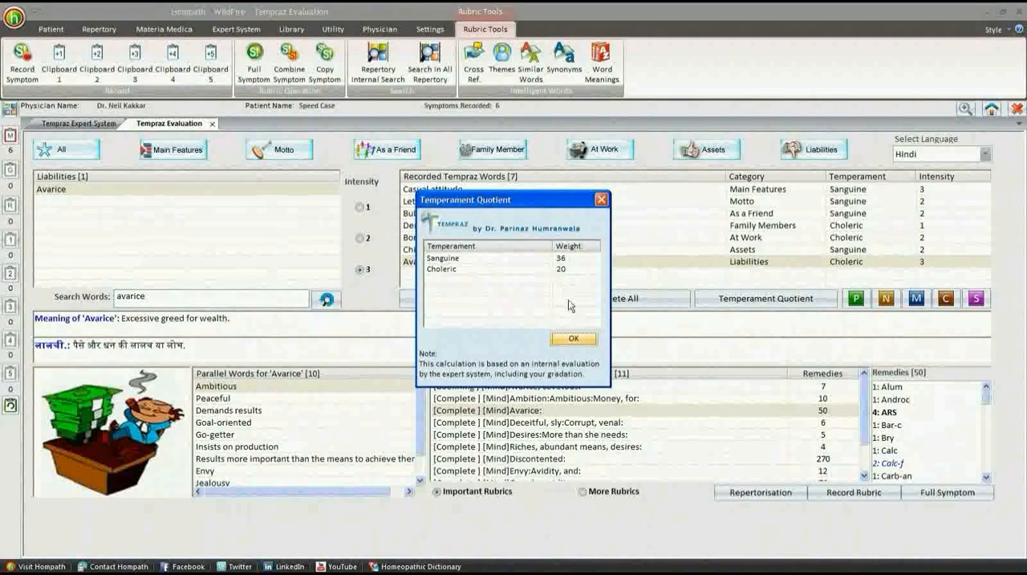
{"action": "left_click", "coordinate": [574, 336]}
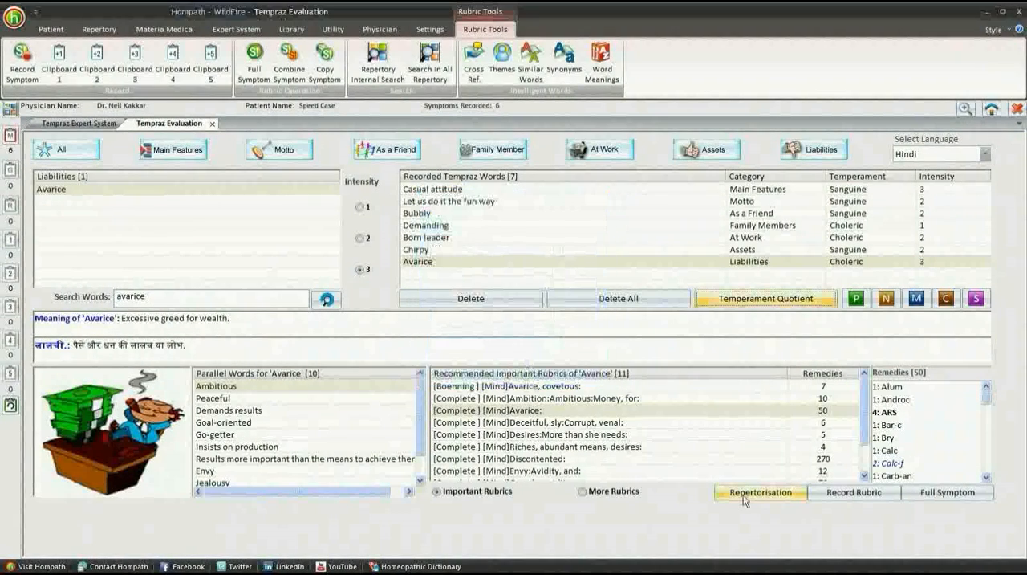
- Repertorise the recorded rubrics and apply the Temperament Filter for Sanguine and Choleric with all their intensities
{"action": "left_click", "coordinate": [760, 492]}
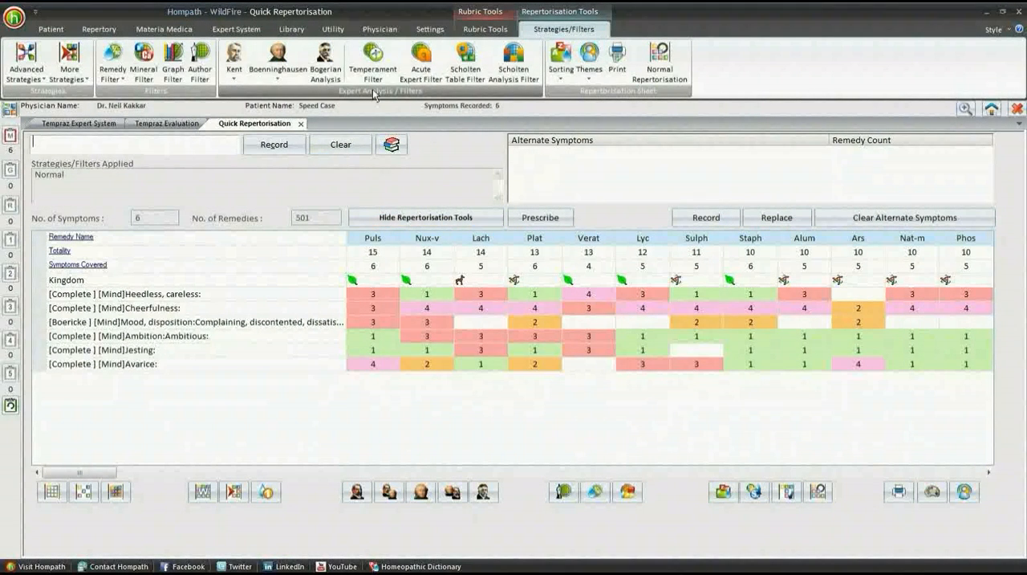
{"action": "left_click", "coordinate": [373, 57]}
{"action": "left_click", "coordinate": [385, 261]}
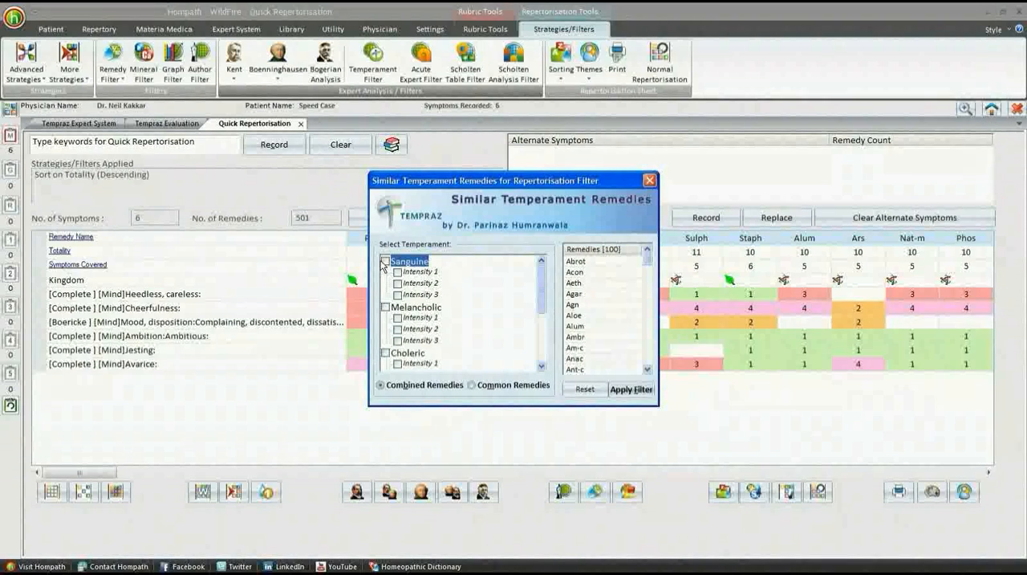
{"action": "left_click", "coordinate": [385, 353]}
{"action": "left_click", "coordinate": [619, 391]}
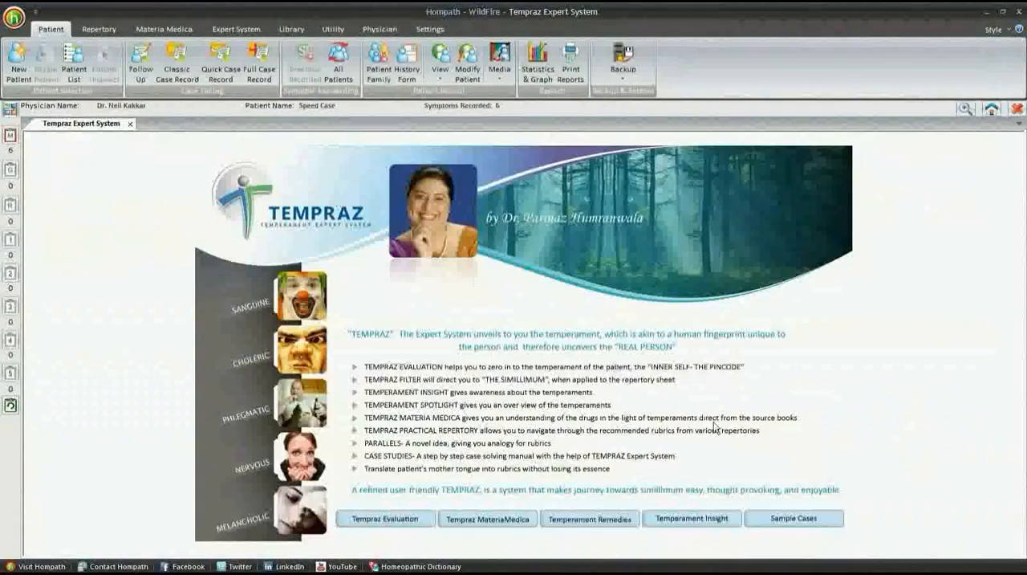
- Read through Case No-1 and Case No-2 in the Tempraz sample cases and close them
{"action": "left_click", "coordinate": [777, 516]}
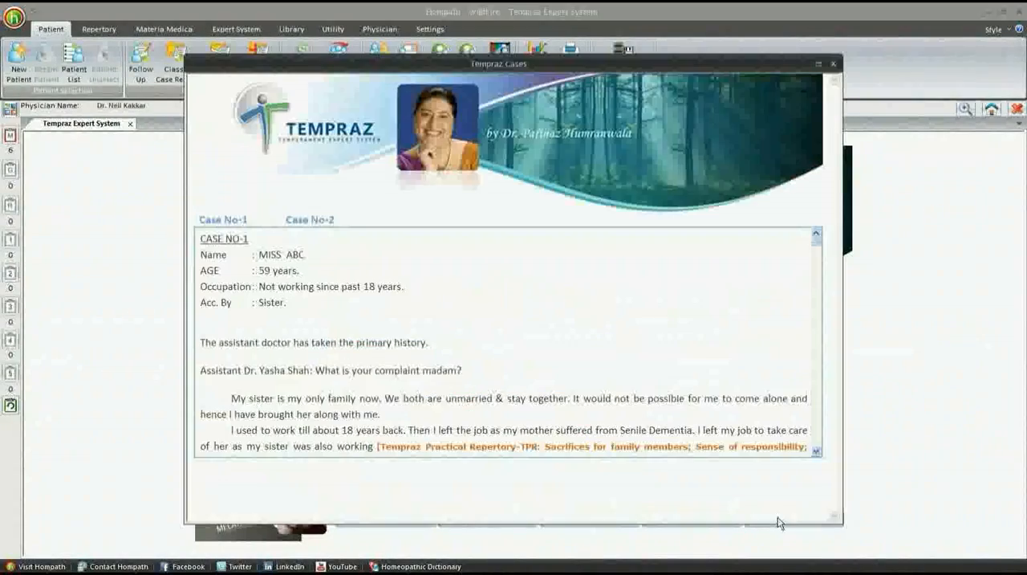
{"action": "scroll", "coordinate": [430, 383], "scroll_direction": "down", "scroll_amount": 3}
{"action": "scroll", "coordinate": [430, 383], "scroll_direction": "down", "scroll_amount": 10}
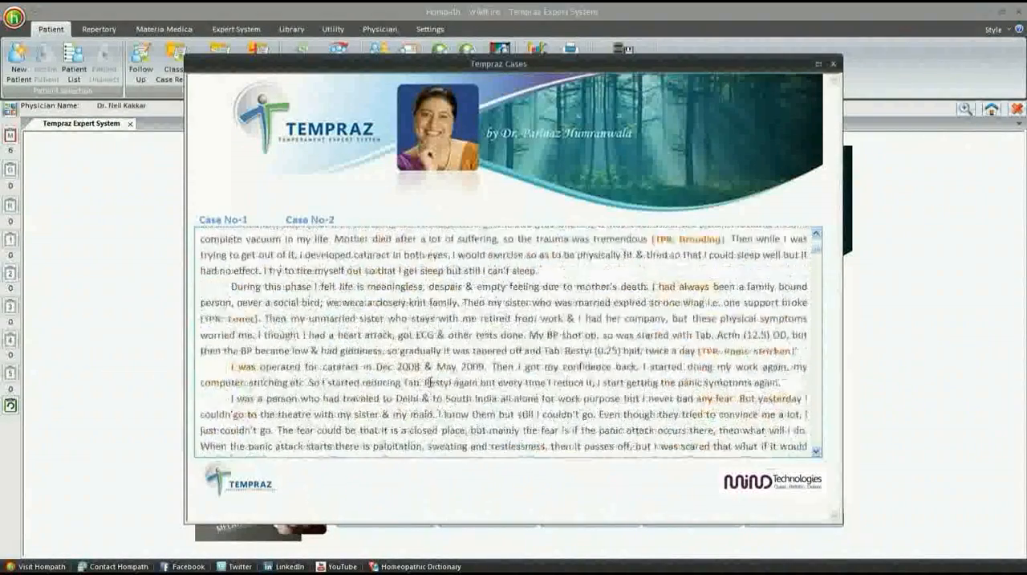
{"action": "scroll", "coordinate": [430, 383], "scroll_direction": "down", "scroll_amount": 3}
{"action": "left_click", "coordinate": [311, 220]}
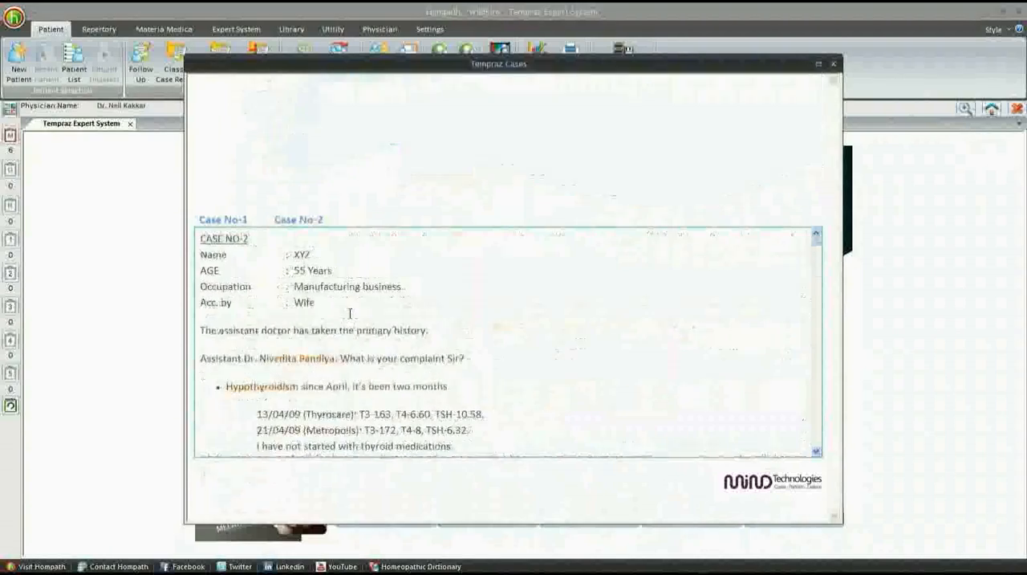
{"action": "scroll", "coordinate": [350, 314], "scroll_direction": "down", "scroll_amount": 10}
{"action": "scroll", "coordinate": [350, 313], "scroll_direction": "down", "scroll_amount": 10}
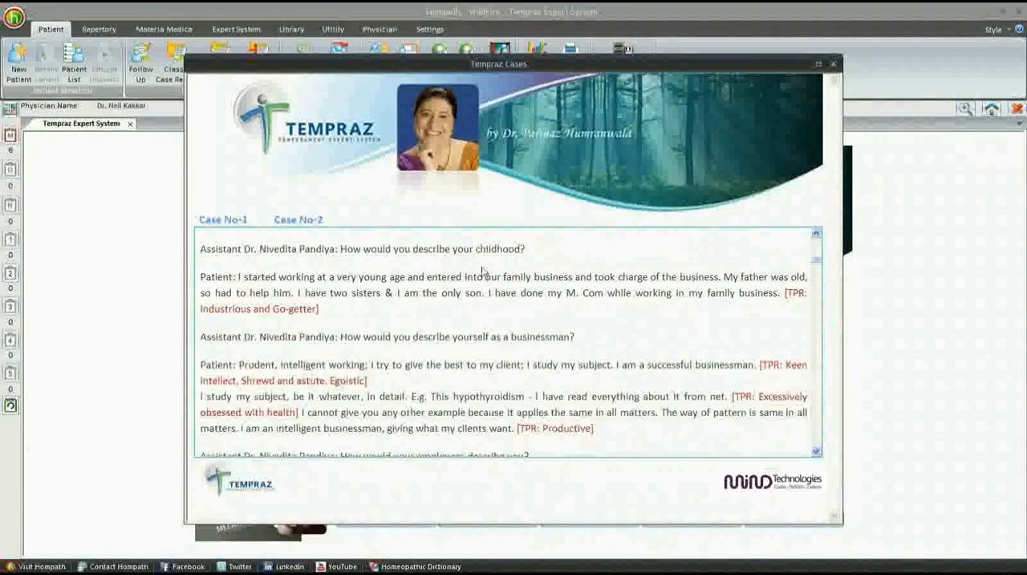
{"action": "left_click", "coordinate": [833, 64]}
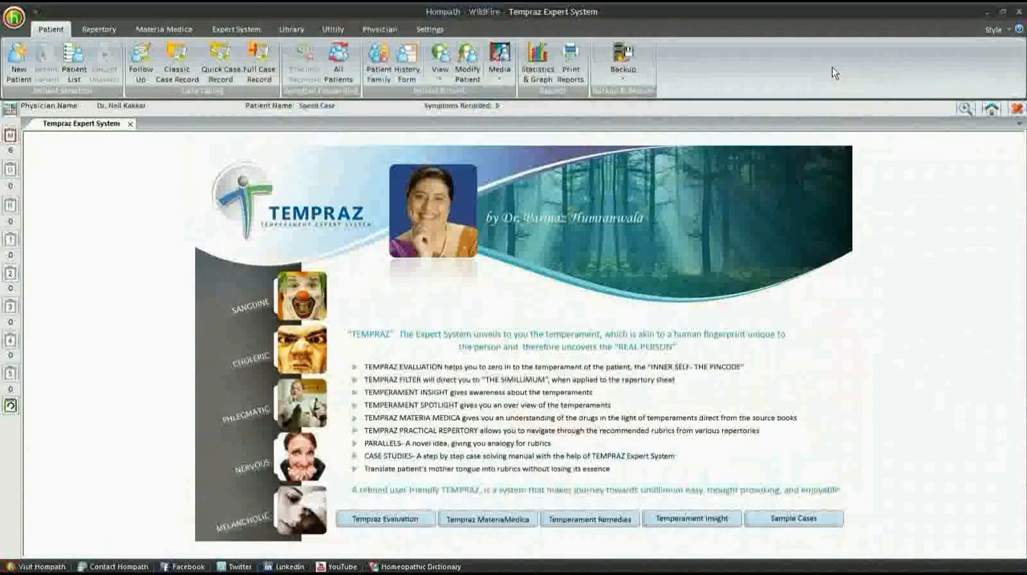